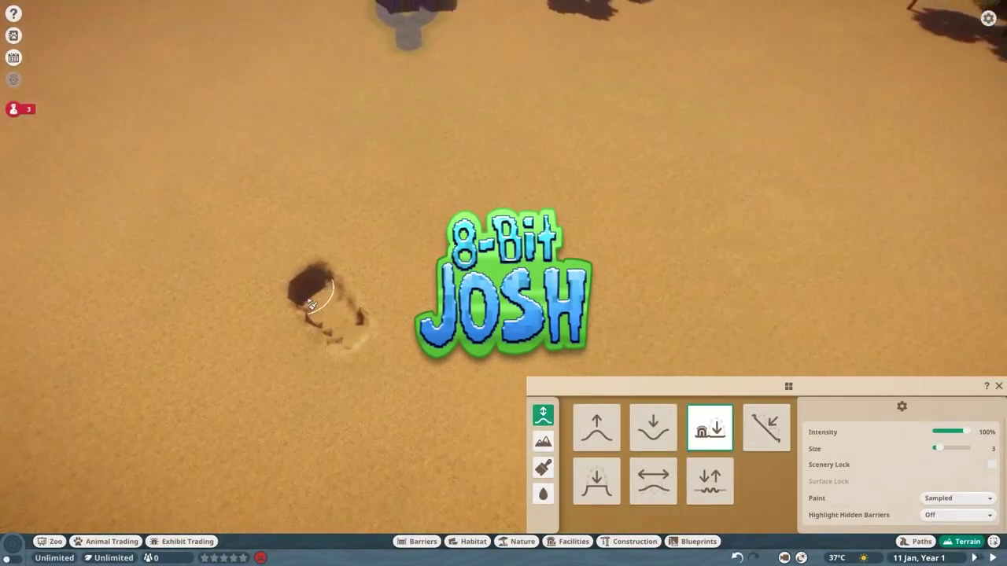
- Dig the trench at brush size 5 across the sand, curving it around the domed rotunda
drag(312, 304, 421, 387)
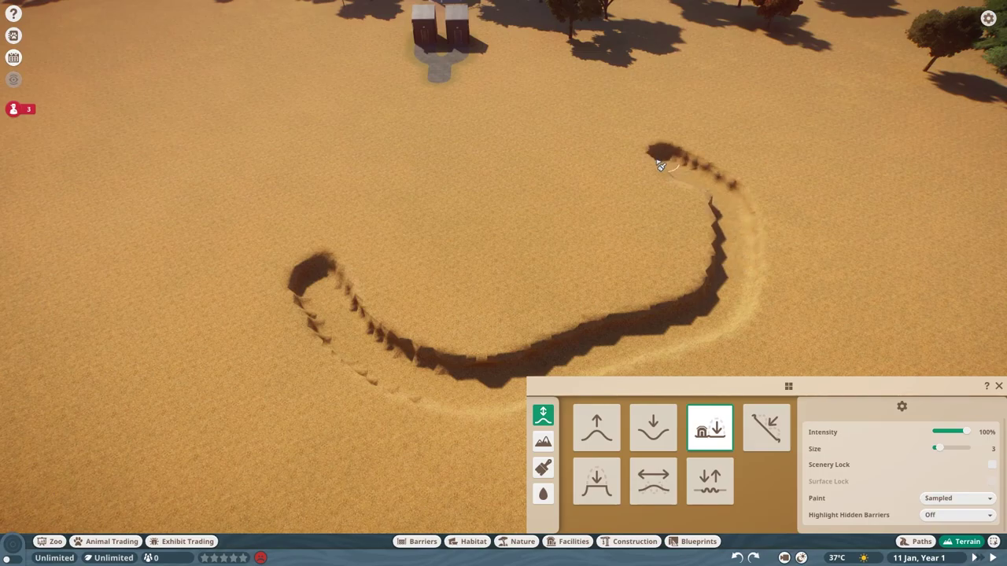
key(q)
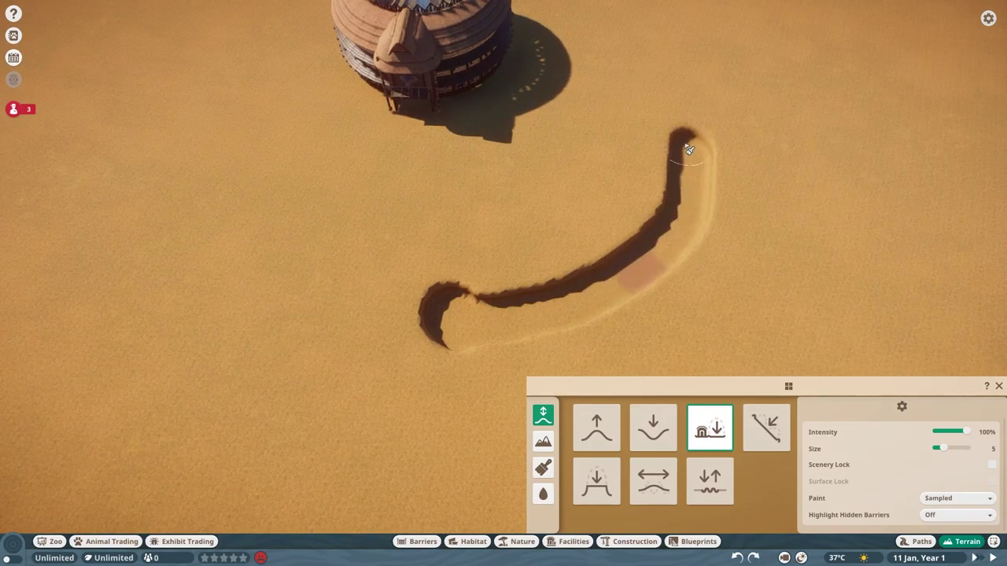
key(q)
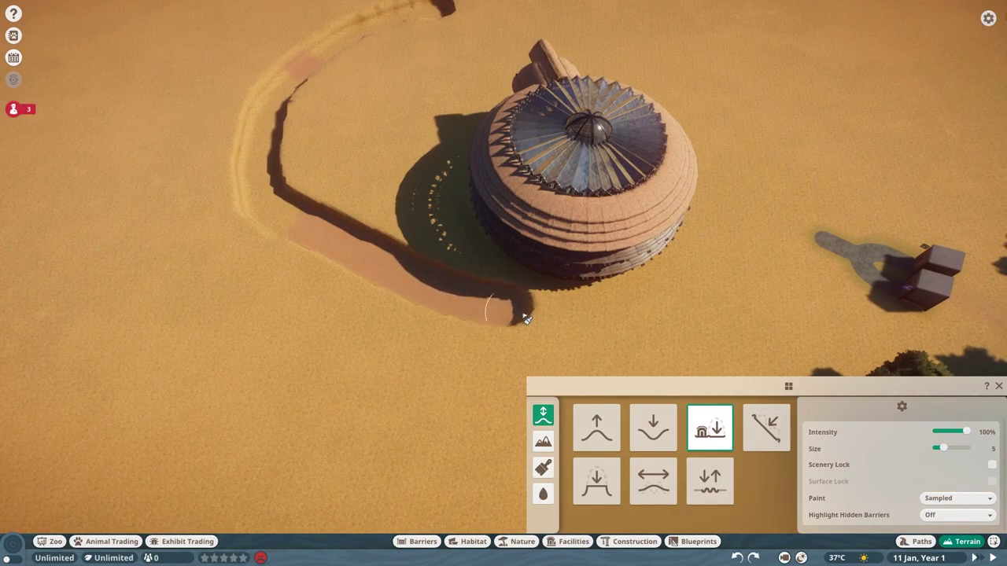
key(q)
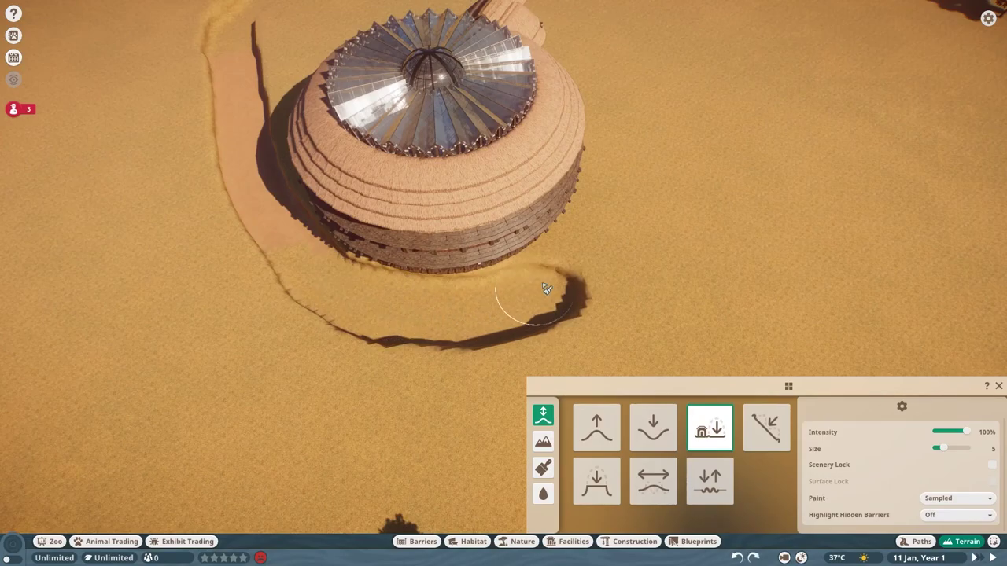
scroll(547, 290, down, 3)
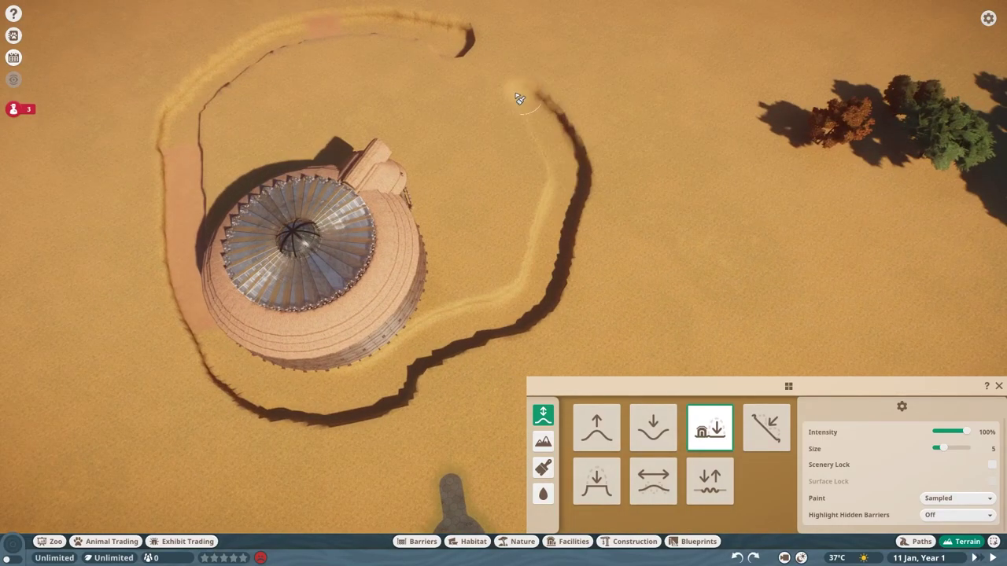
- Place the first $2.00 concrete wall segment beside the trench gap
key(b)
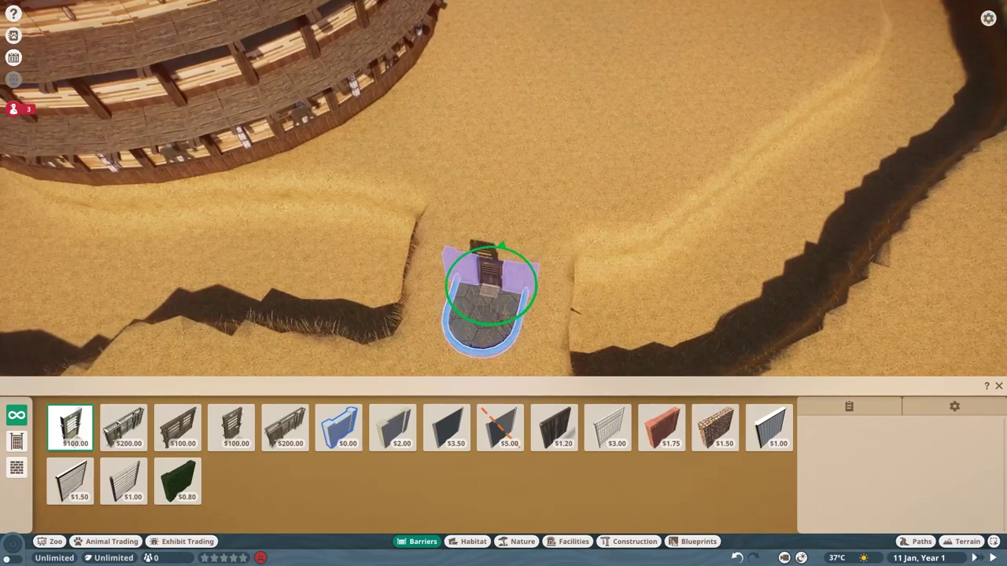
key(w)
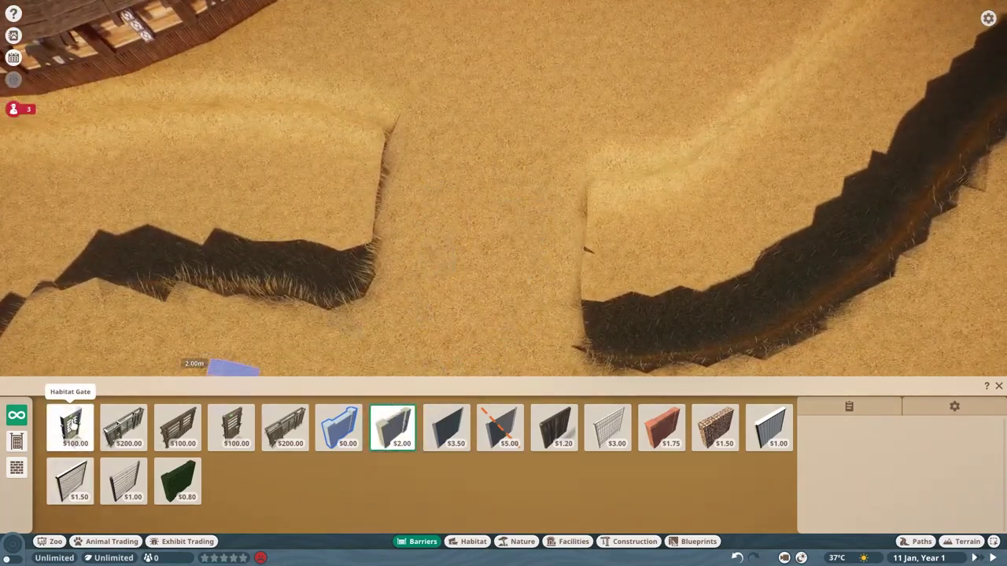
key(a)
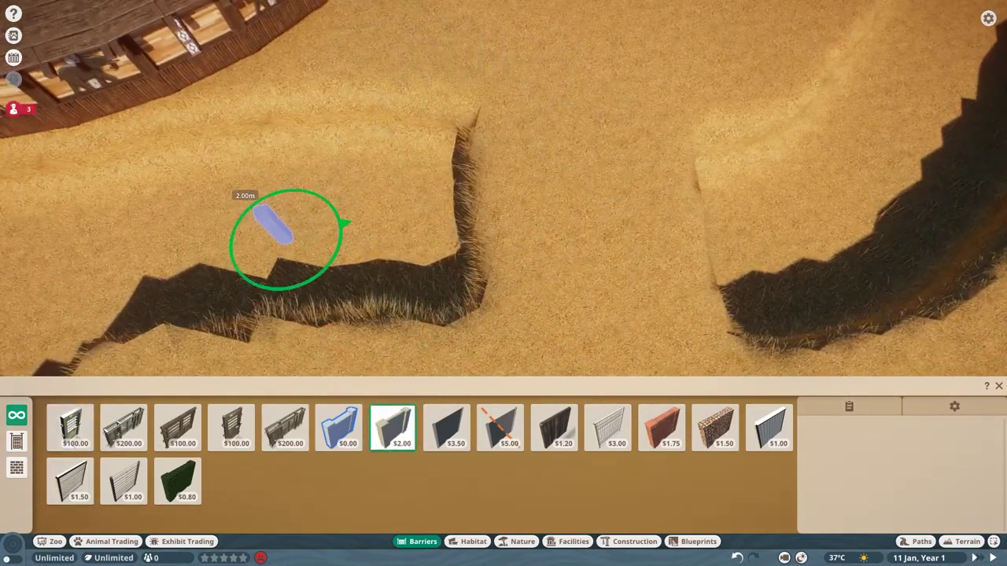
click(287, 236)
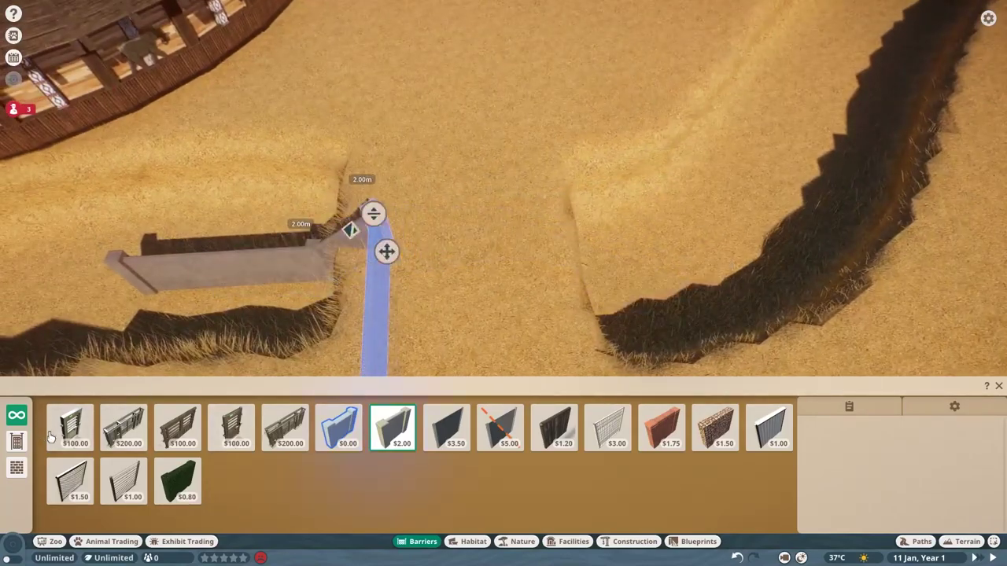
- Put the Habitat Gate at the wall's end and add another wall segment along the trench
click(52, 435)
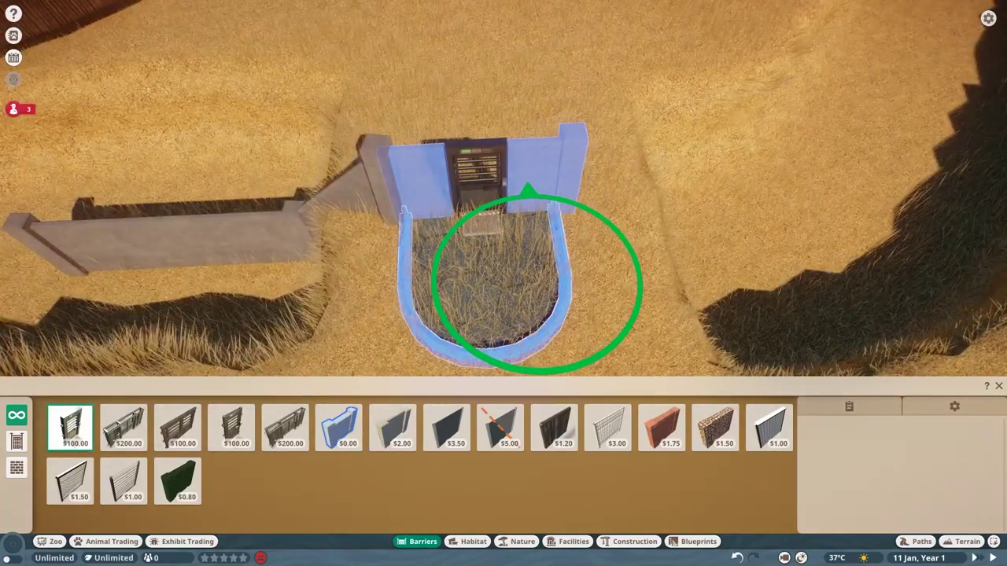
click(523, 280)
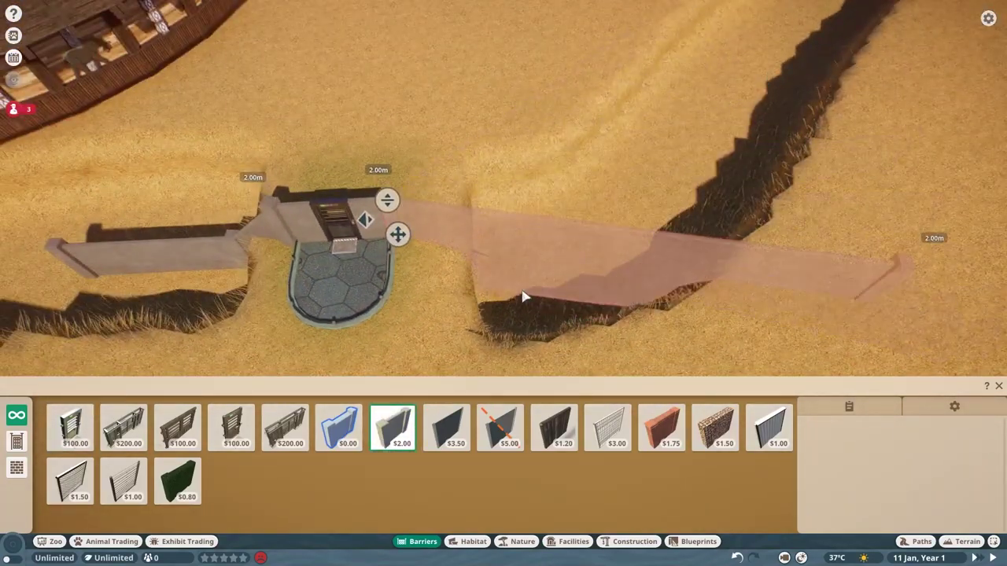
scroll(488, 251, up, 5)
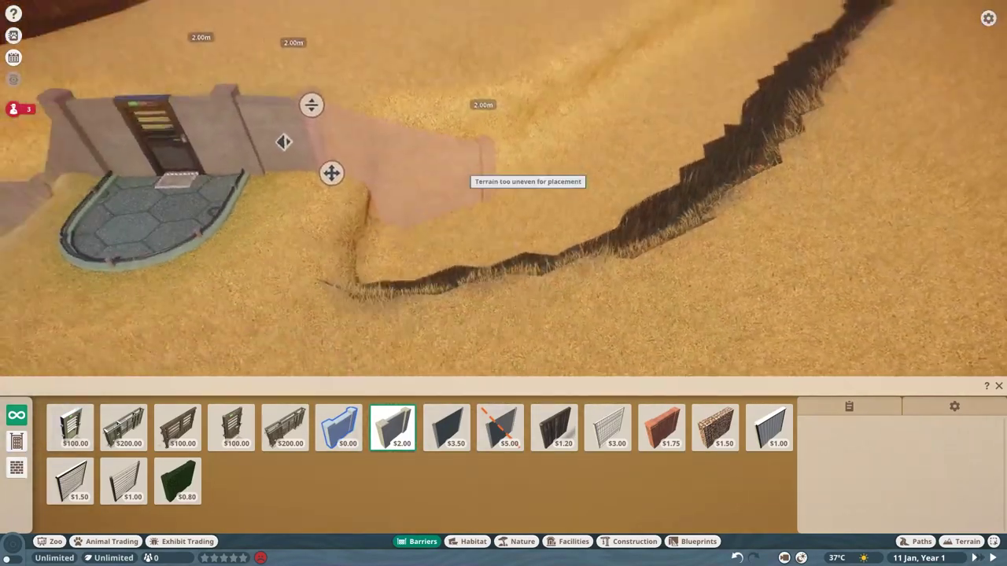
scroll(508, 227, down, 5)
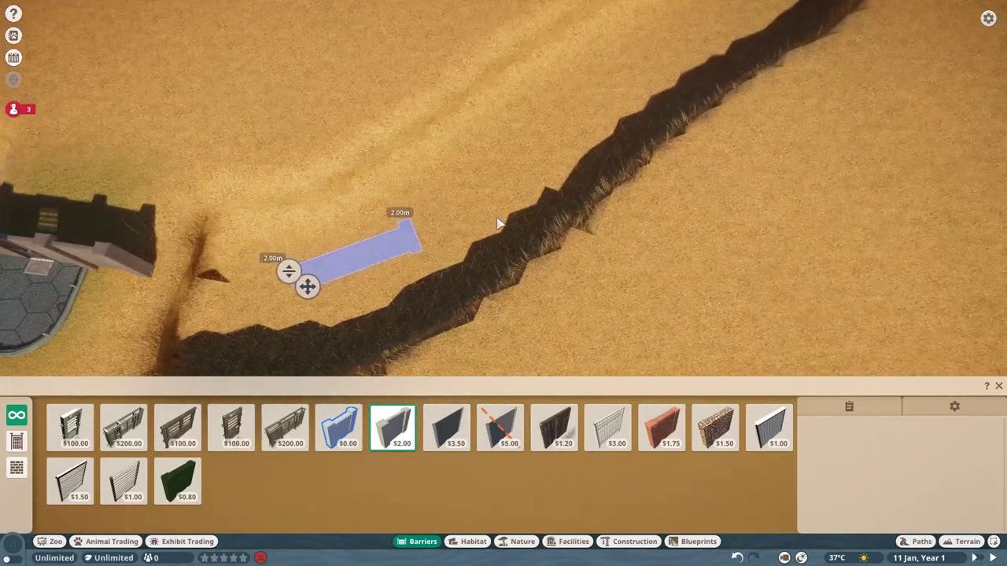
click(348, 250)
key(e)
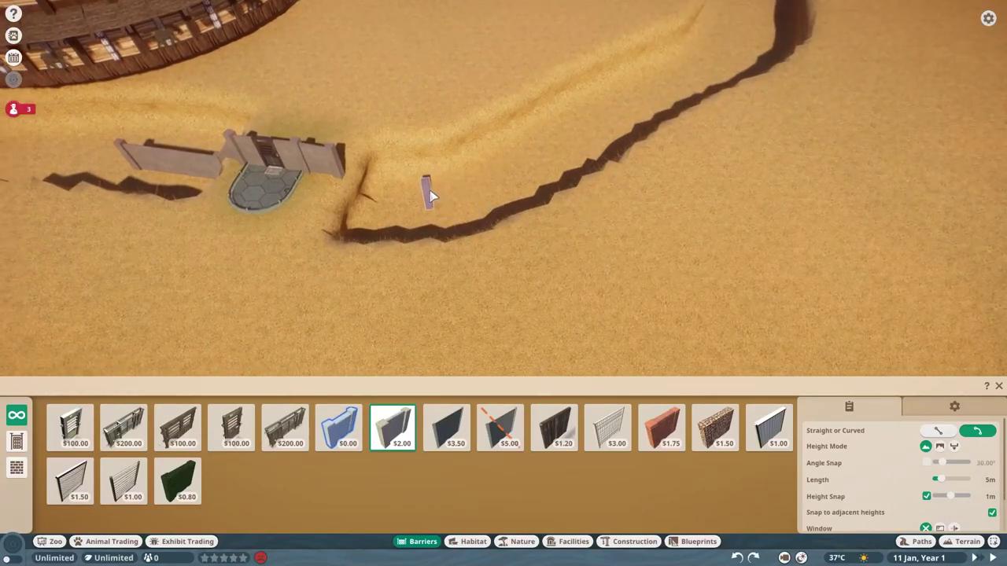
- Run $2.00 concrete wall segments along the curving trench edge past the gate
click(430, 197)
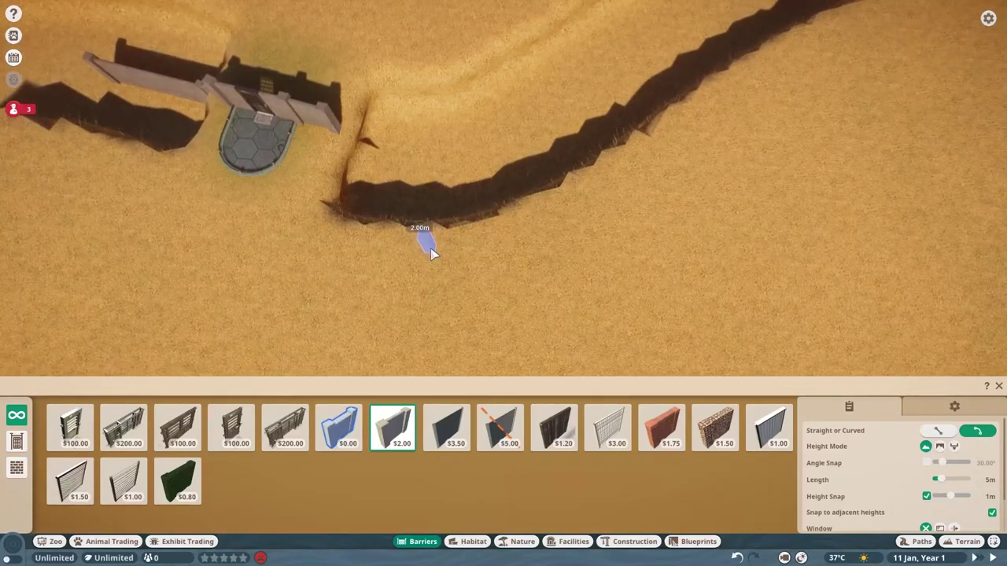
scroll(634, 254, up, 5)
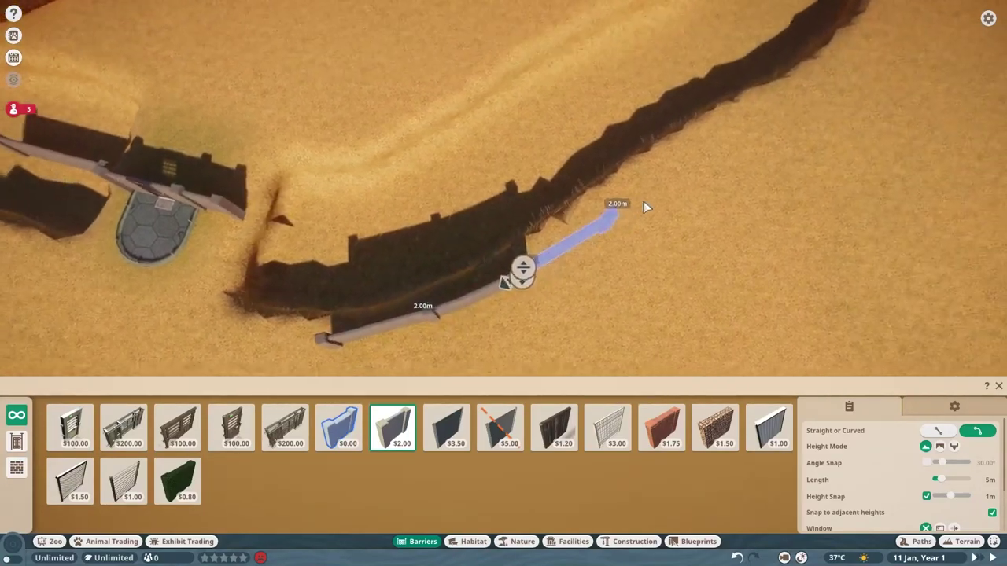
scroll(576, 153, down, 3)
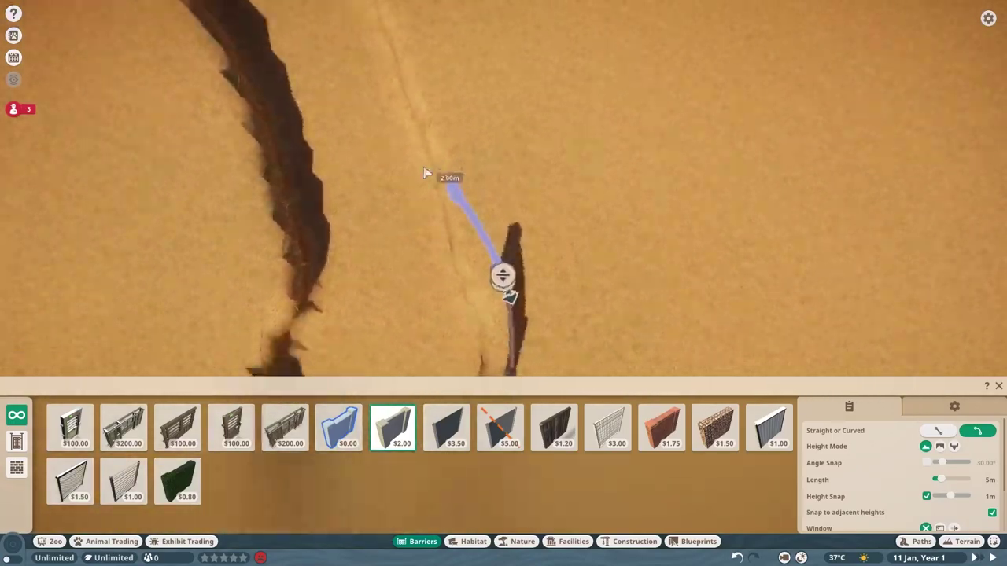
key(s)
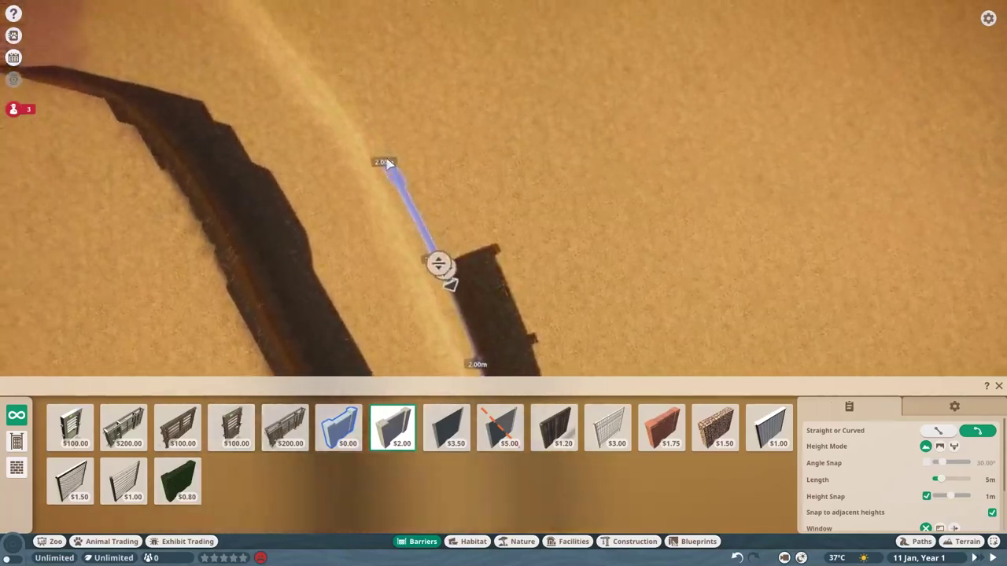
key(q)
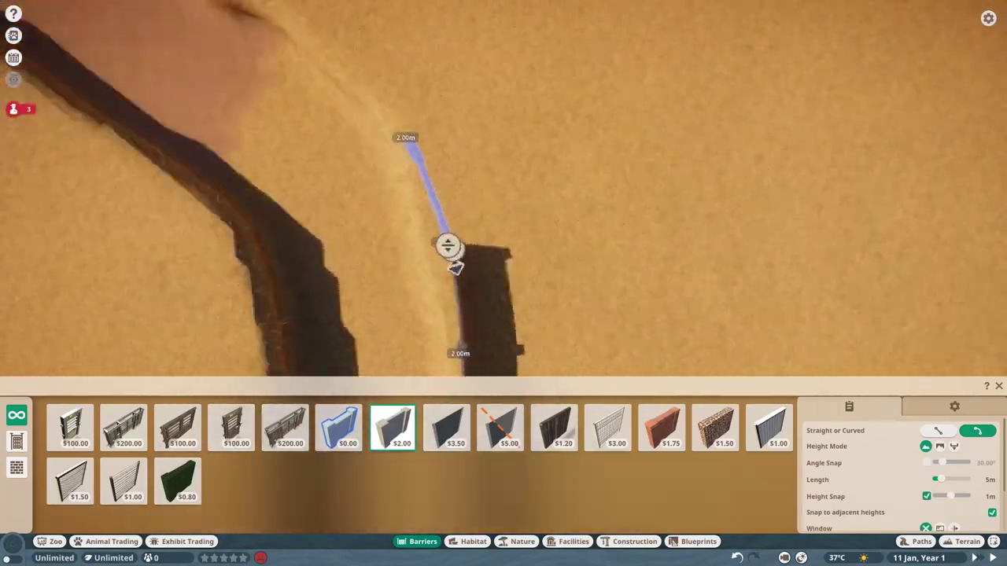
key(w)
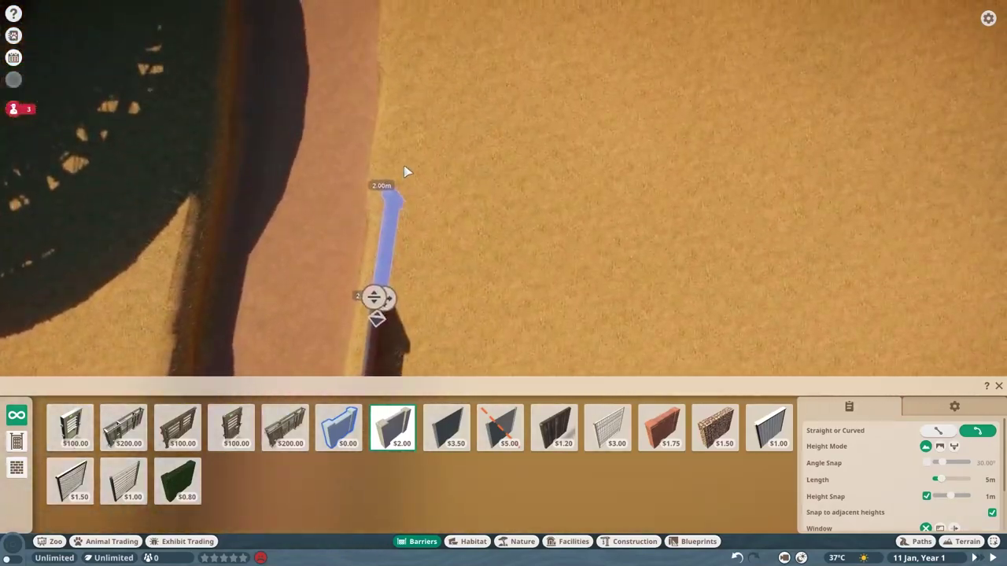
key(a)
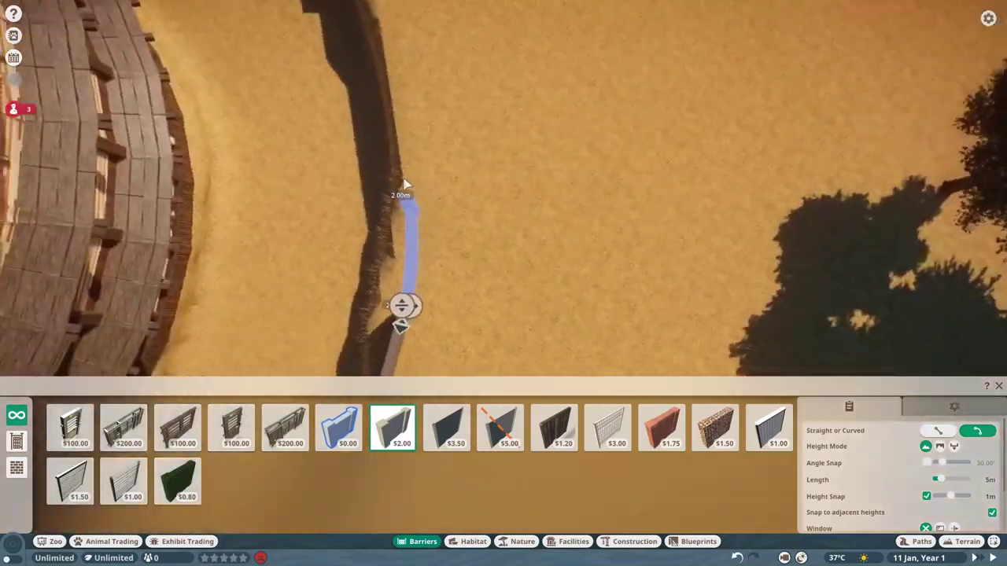
key(q)
key(e)
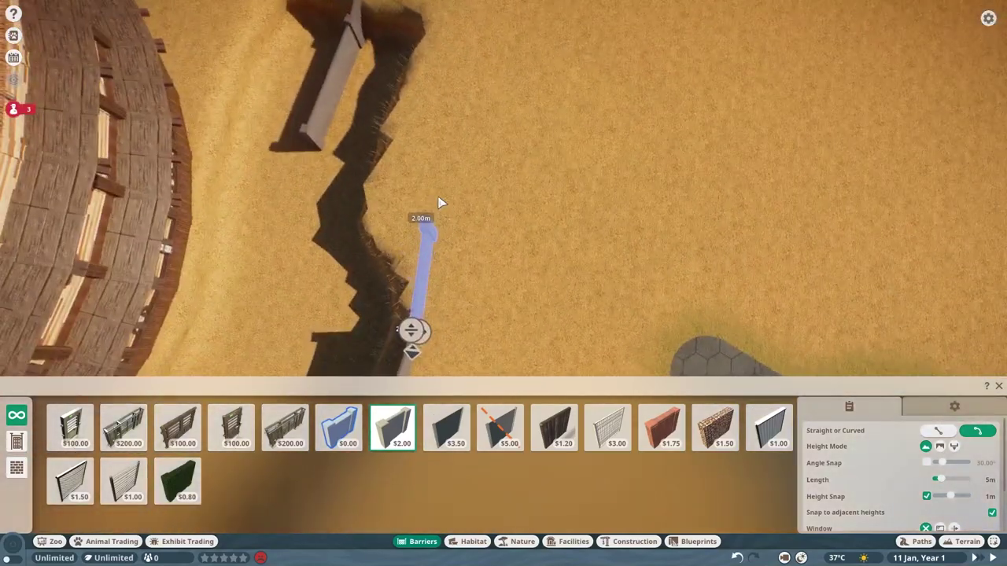
key(w)
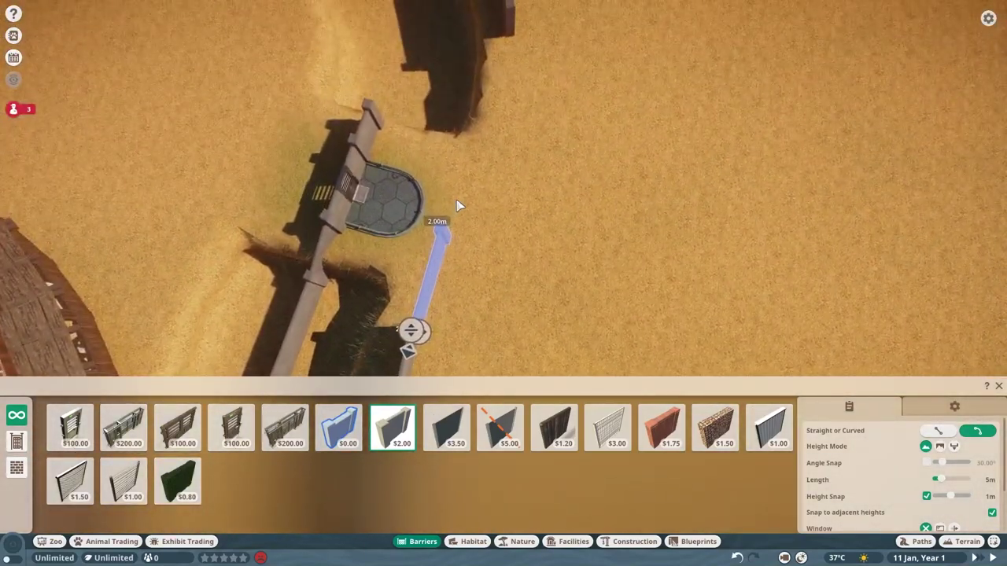
key(e)
key(e)
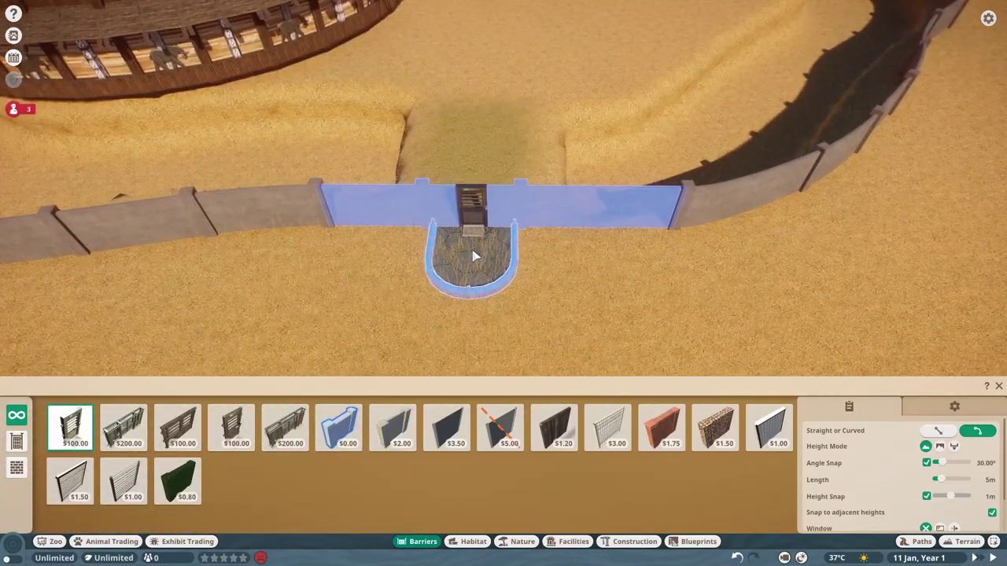
- Switch to Construction pieces and filter them by the African theme
click(475, 256)
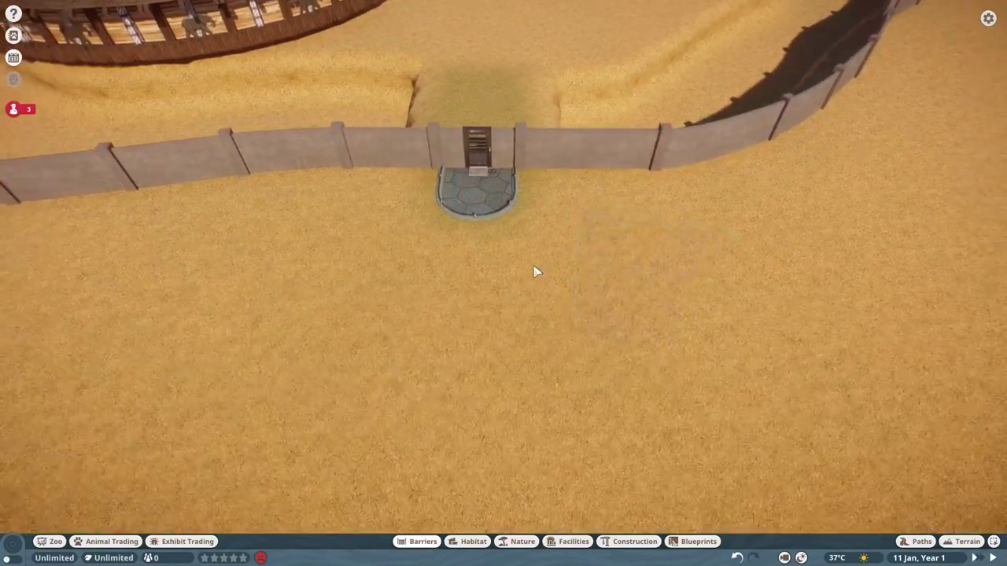
key(e)
key(t)
key(e)
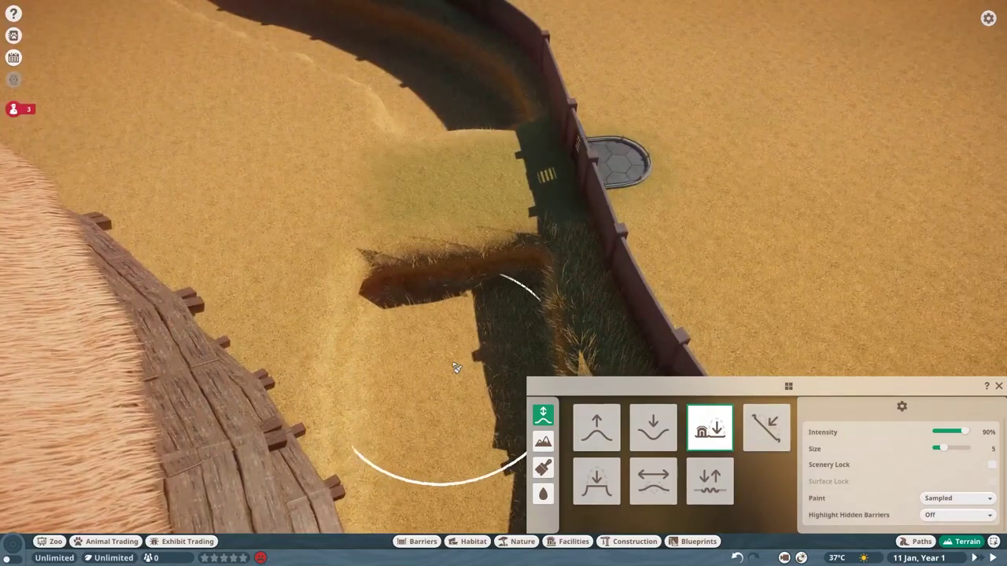
scroll(450, 369, down, 5)
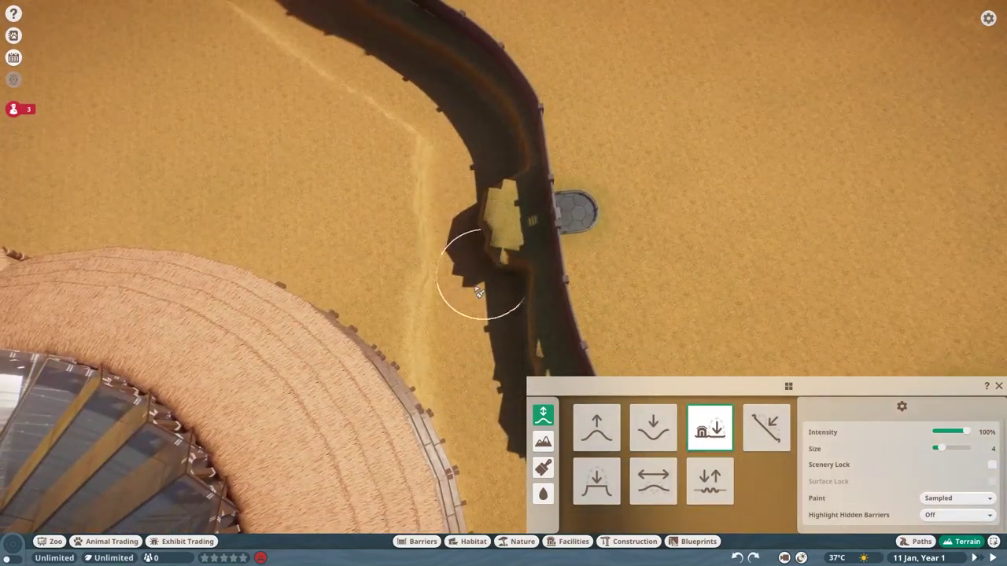
key(e)
scroll(441, 228, up, 5)
key(c)
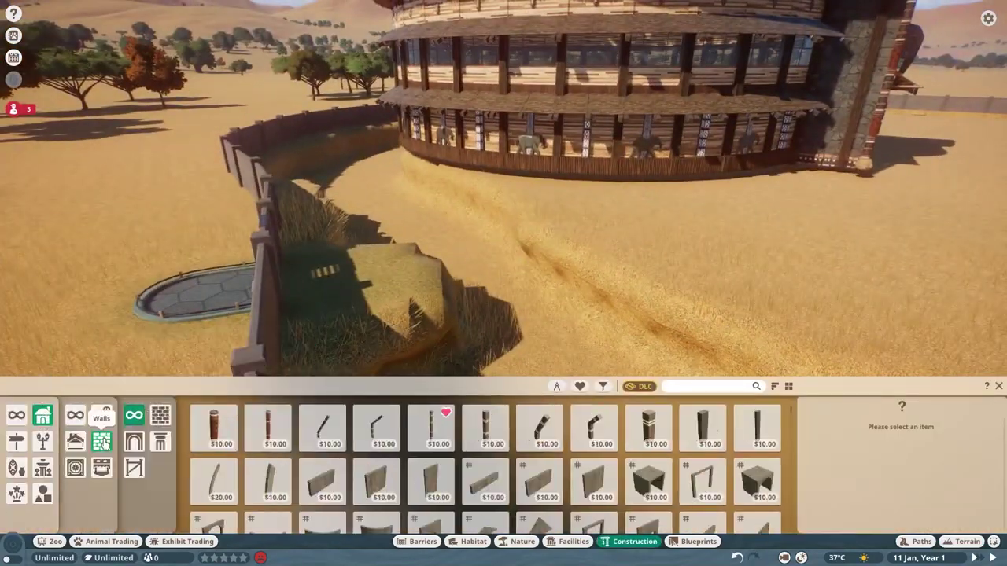
click(485, 480)
click(602, 386)
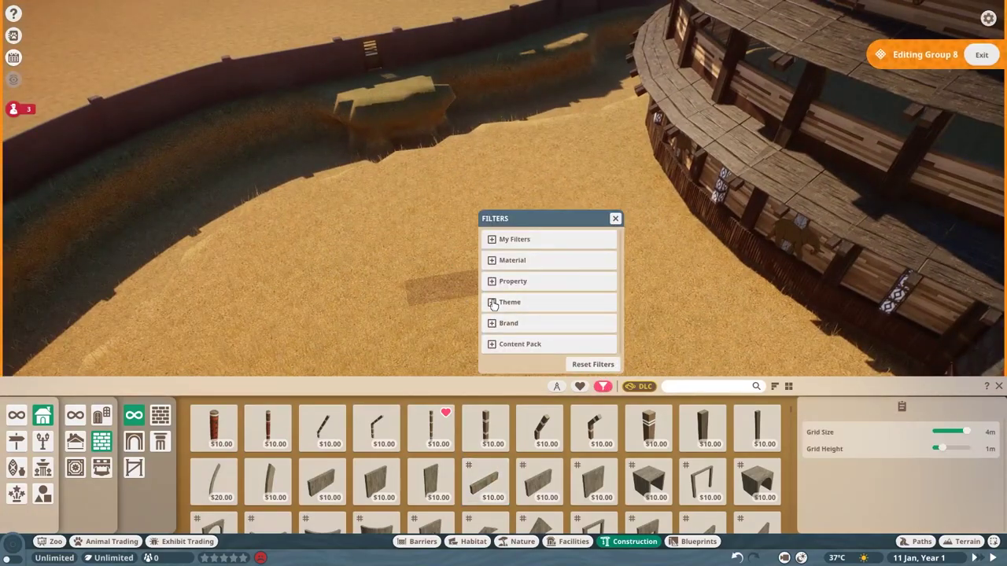
click(543, 322)
- Place African Hut 01 Base log platforms tipped flat along the wall
scroll(501, 470, up, 2)
click(261, 476)
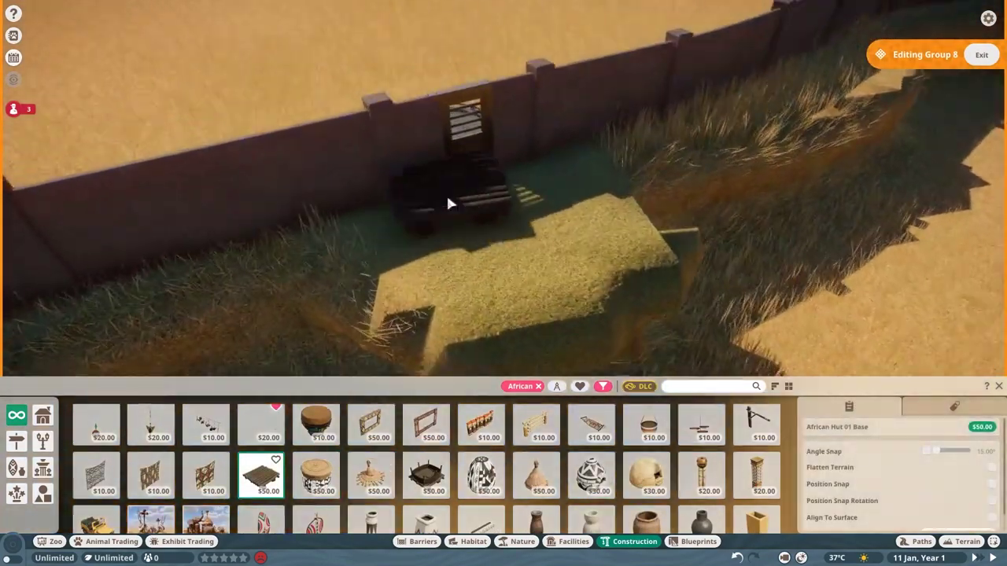
key(e)
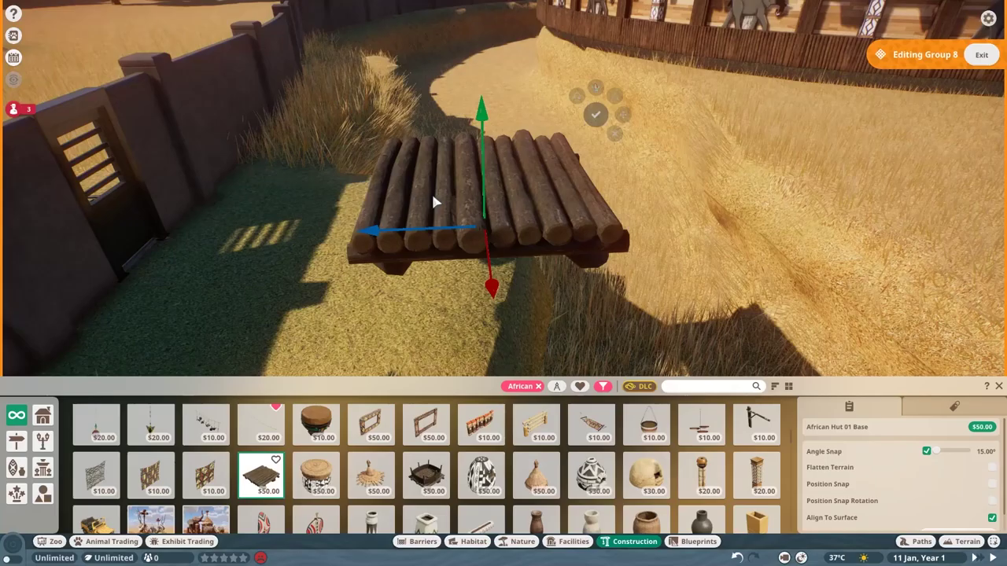
key(e)
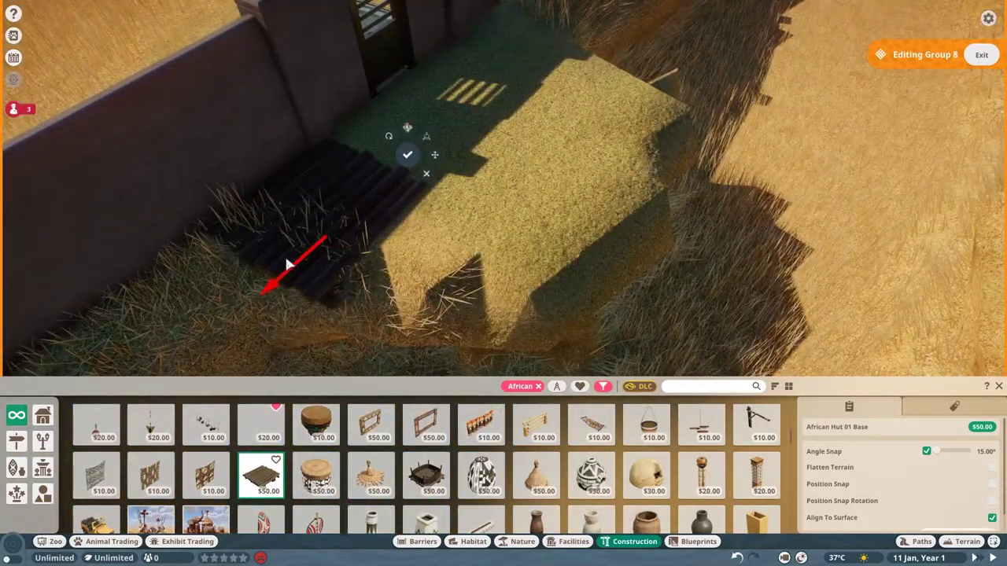
key(e)
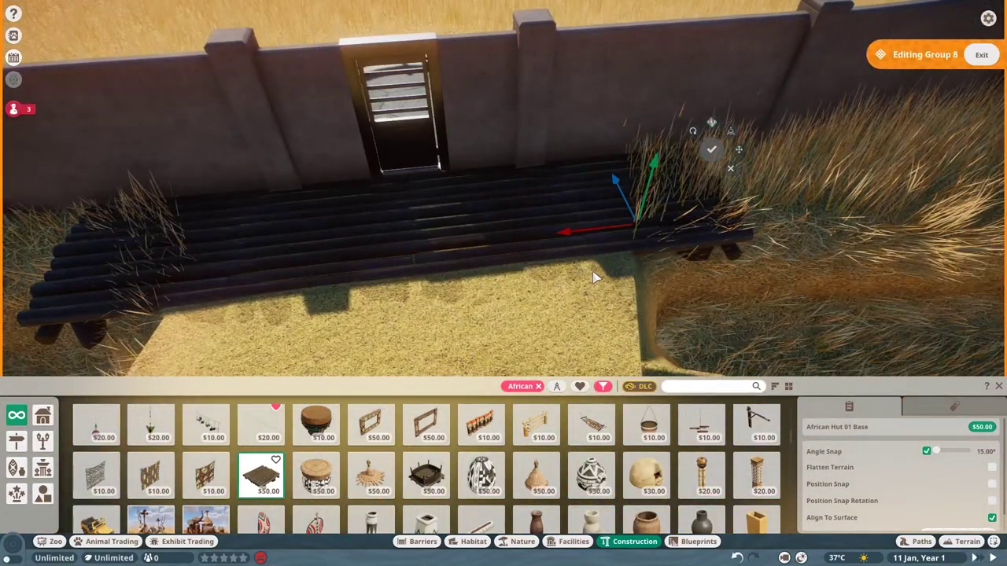
- Box-select the four log platforms and move them across the trench
drag(259, 141, 579, 254)
key(e)
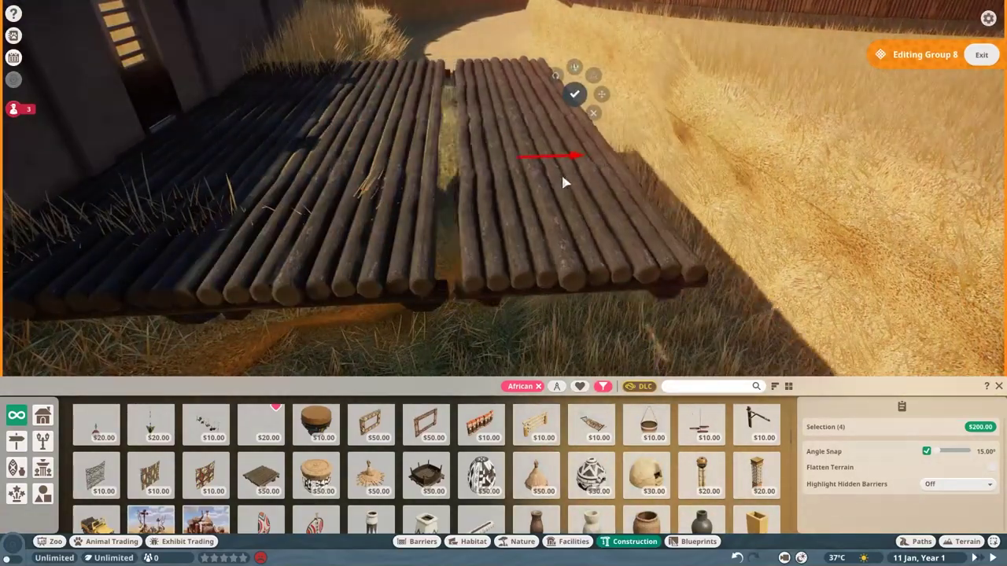
mouse_move(563, 182)
mouse_down()
mouse_move(418, 173)
mouse_move(573, 218)
mouse_move(585, 210)
mouse_up()
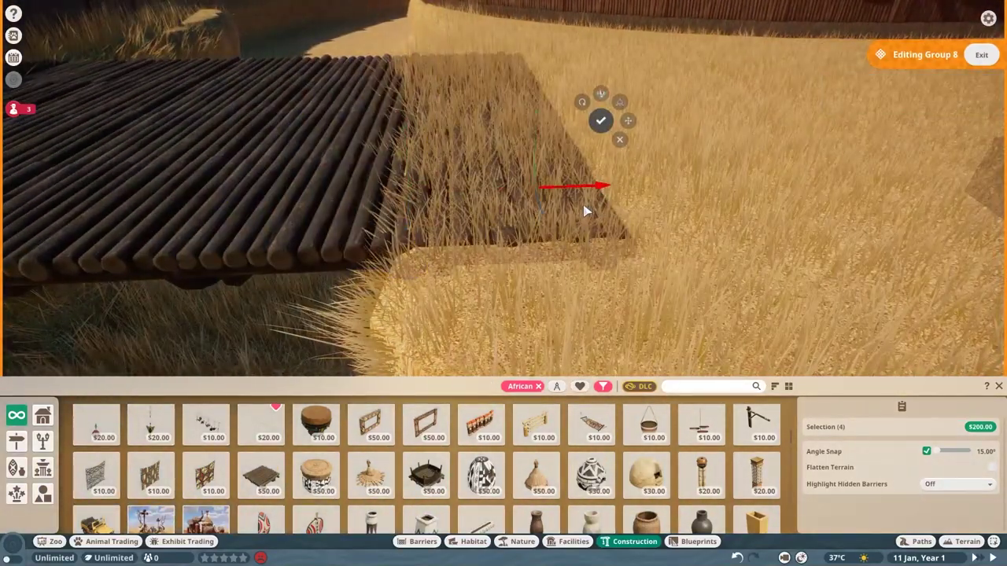
key(t)
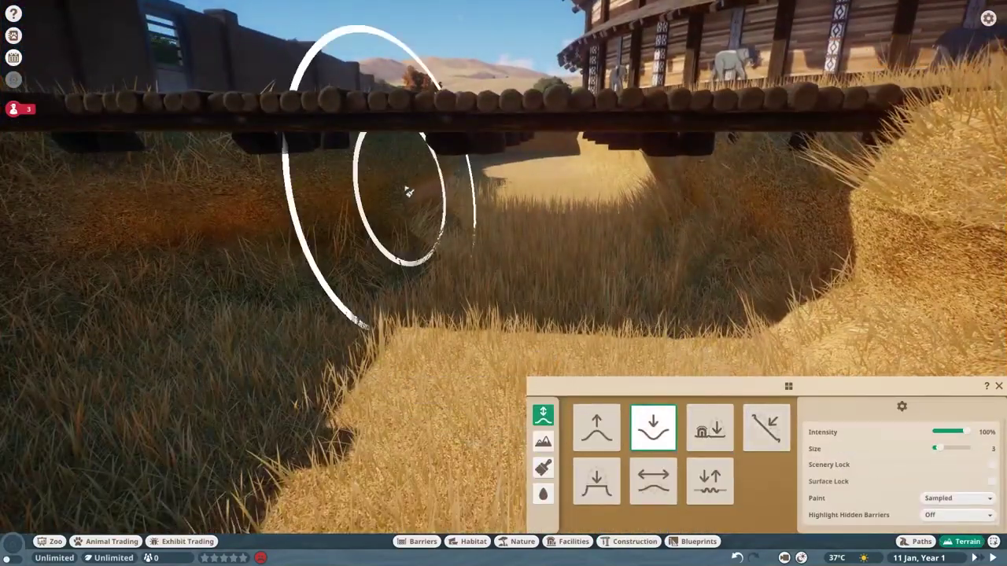
key(Escape)
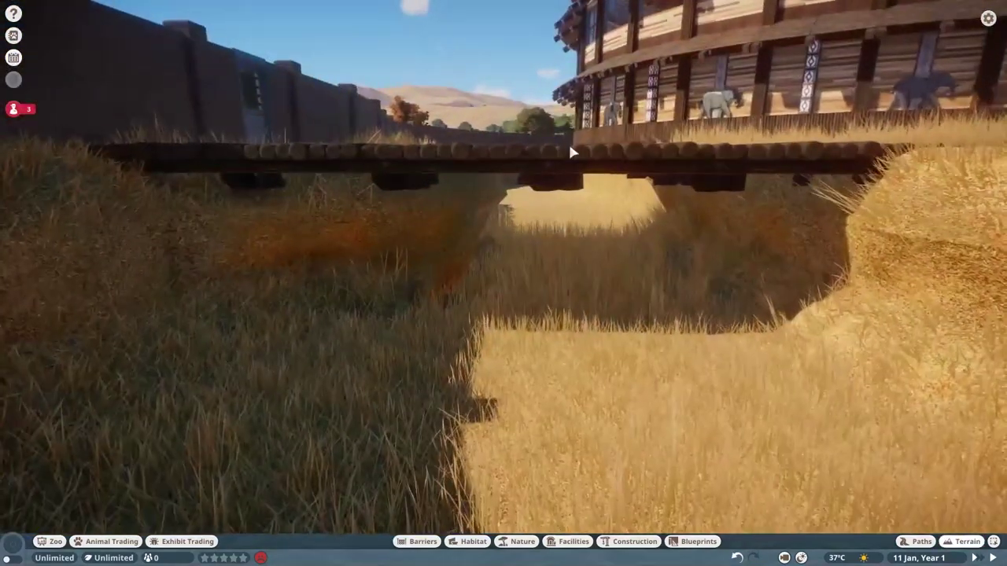
click(574, 152)
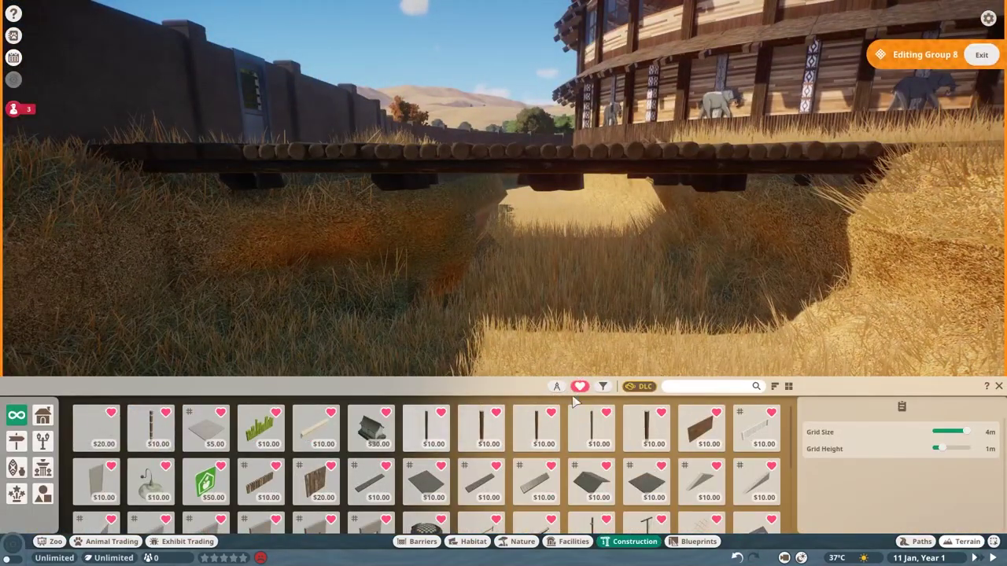
- Search 'unpainted' and place an East Asia Unpainted Timber 03 4m beam under the bridge
click(675, 386)
text(unpainted)
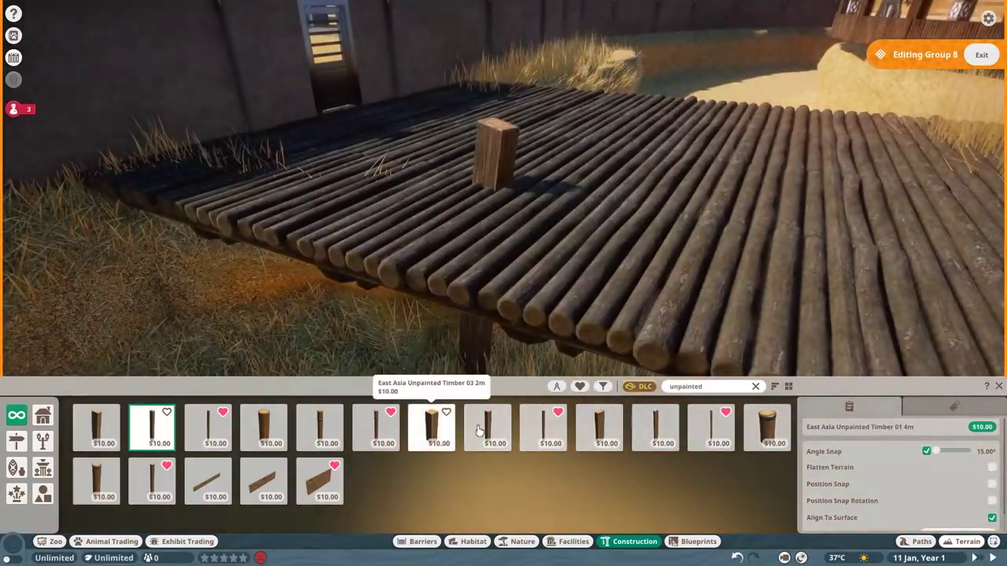
click(487, 428)
mouse_move(505, 252)
mouse_down()
mouse_move(409, 217)
mouse_move(413, 181)
mouse_move(369, 178)
mouse_up()
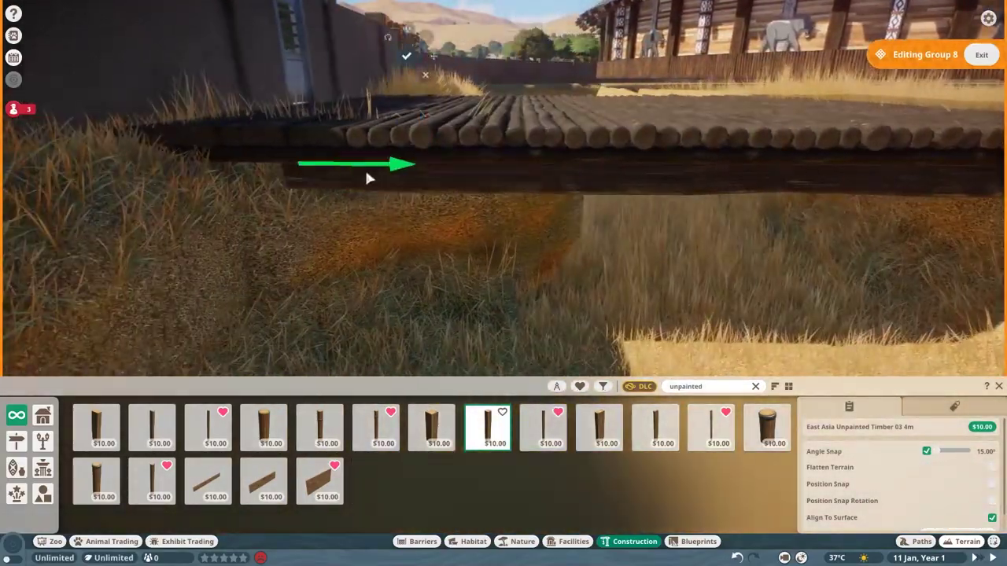
click(869, 203)
drag(495, 148, 575, 236)
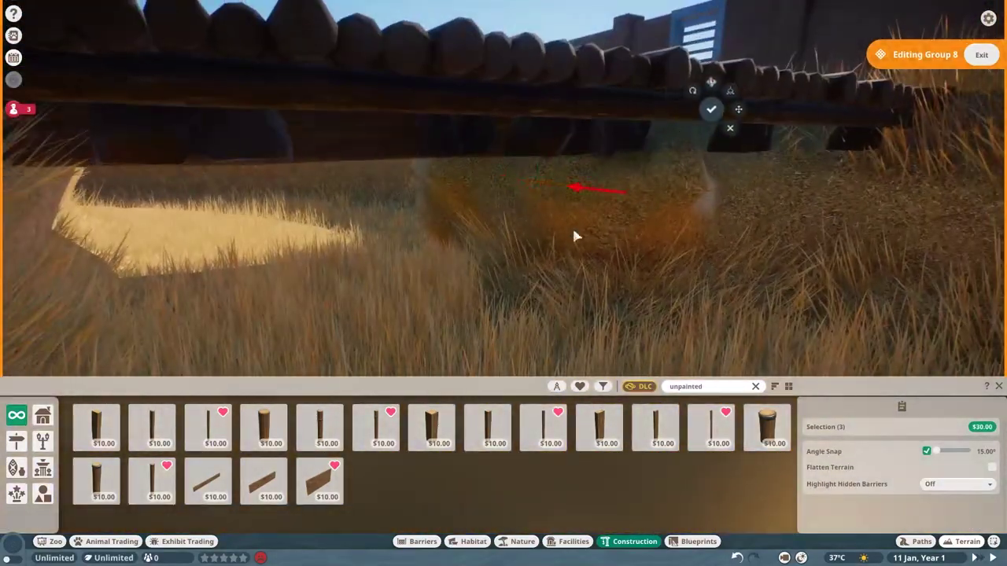
- Add more timber pieces as a diagonal brace and an upright post under the deck
click(629, 276)
drag(535, 288, 495, 275)
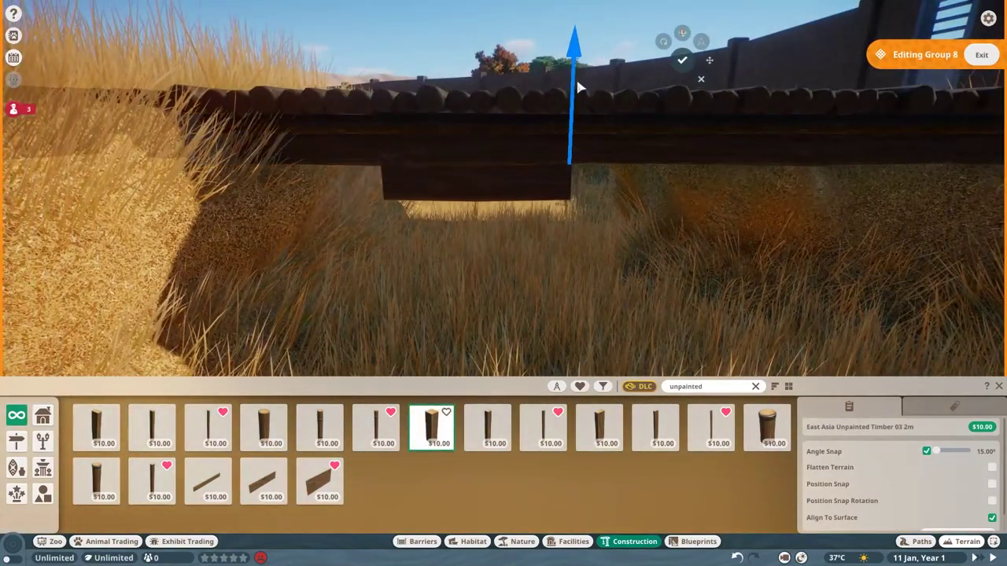
scroll(487, 118, up, 2)
scroll(433, 117, down, 3)
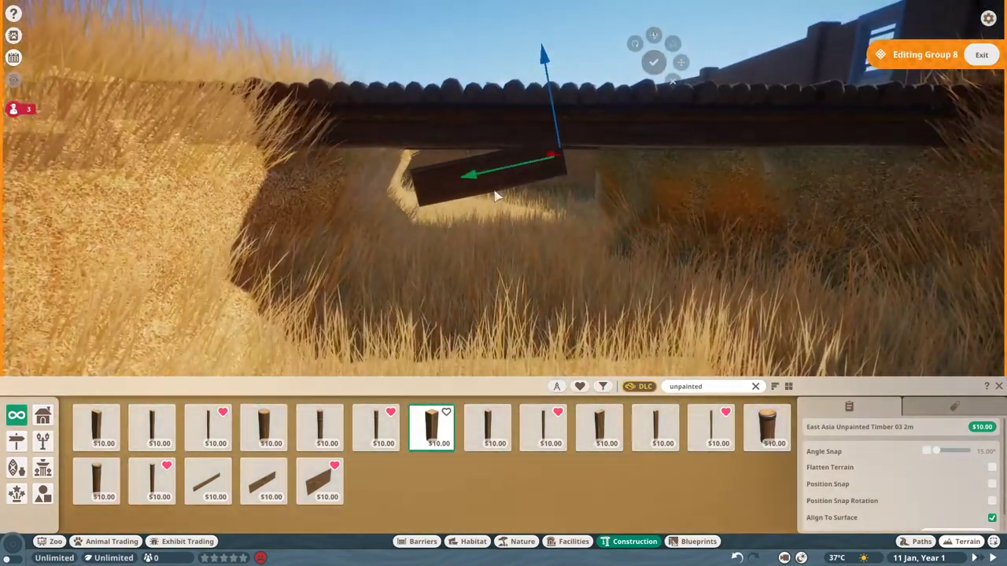
mouse_move(505, 219)
mouse_down()
mouse_move(344, 213)
mouse_move(331, 228)
mouse_move(522, 209)
mouse_up()
drag(484, 144, 627, 178)
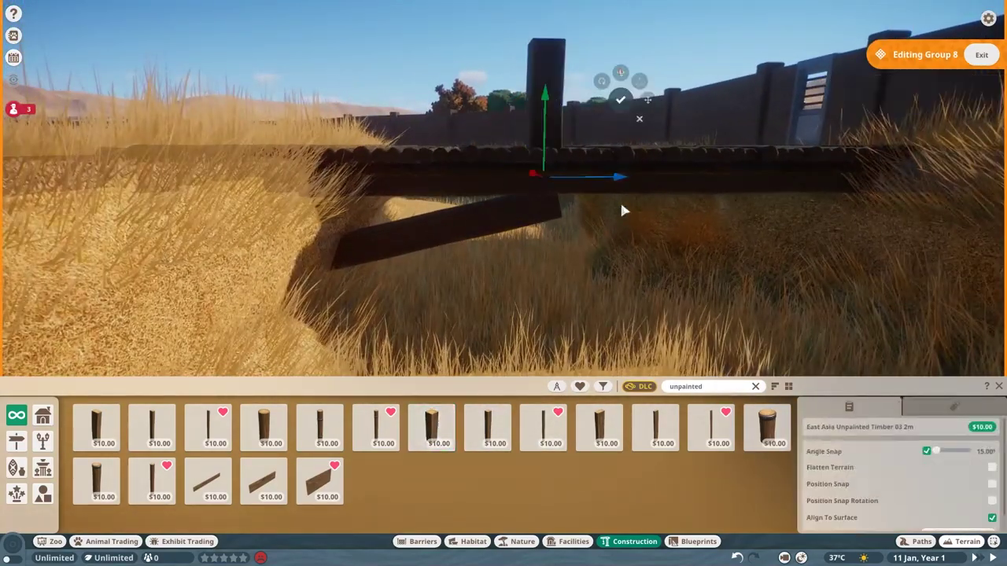
- Select the posts and braces and duplicate them to support the other side
click(446, 246)
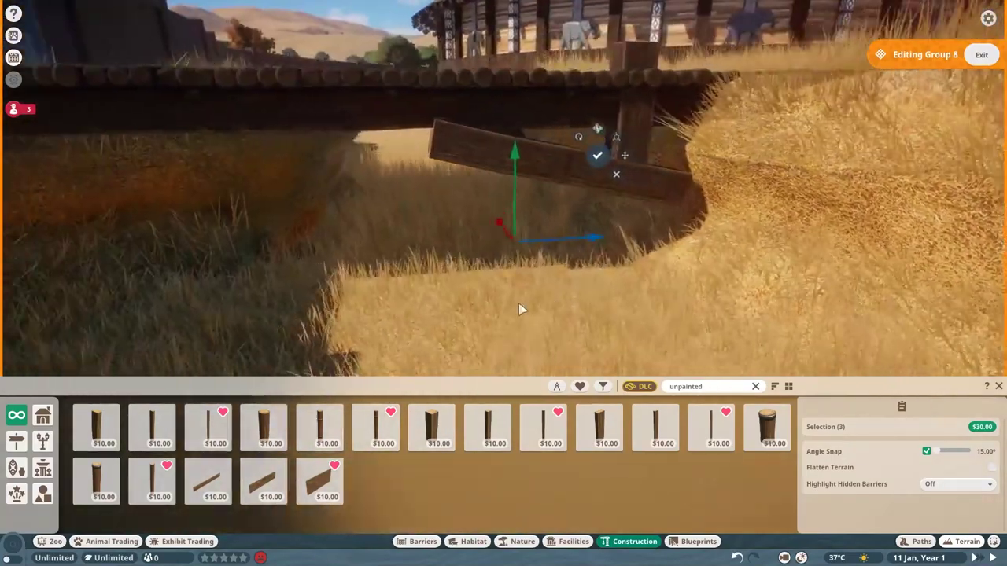
click(557, 159)
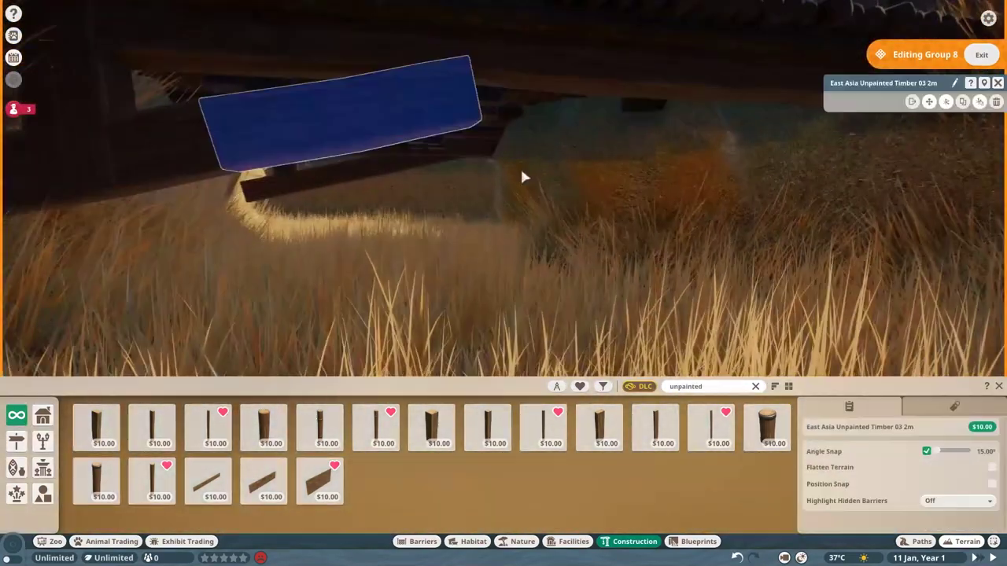
click(520, 166)
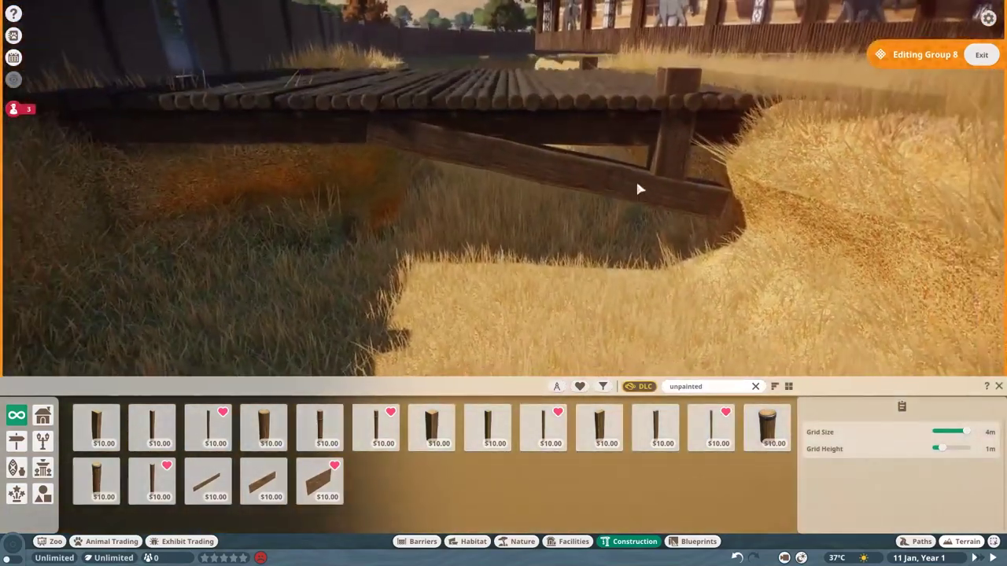
click(635, 178)
click(541, 155)
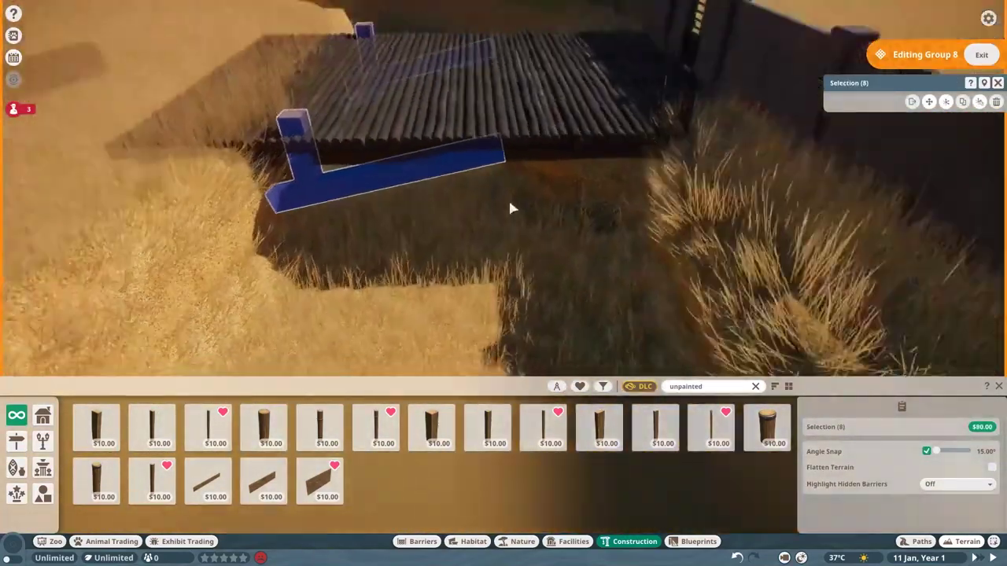
key(z)
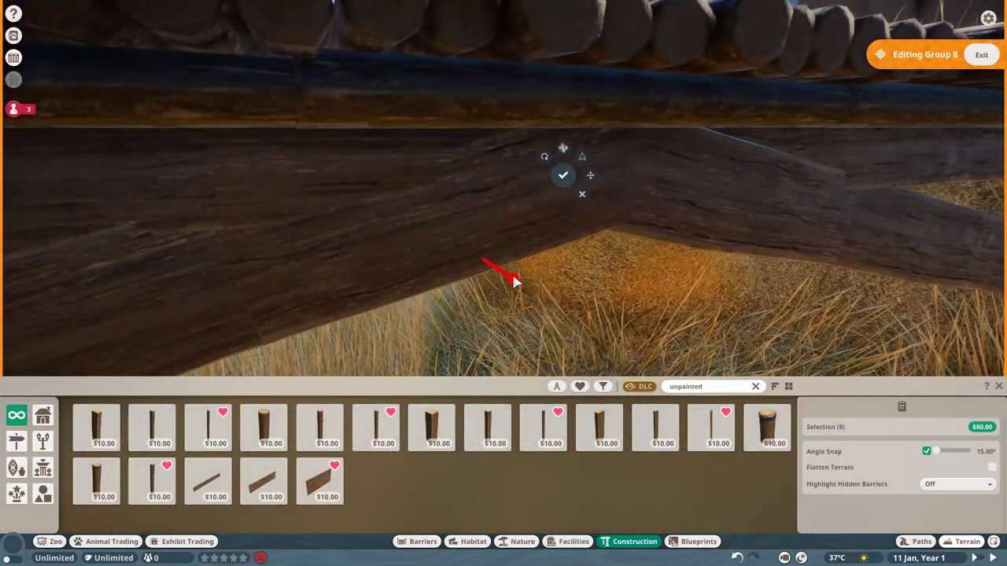
scroll(512, 275, down, 5)
scroll(460, 214, down, 5)
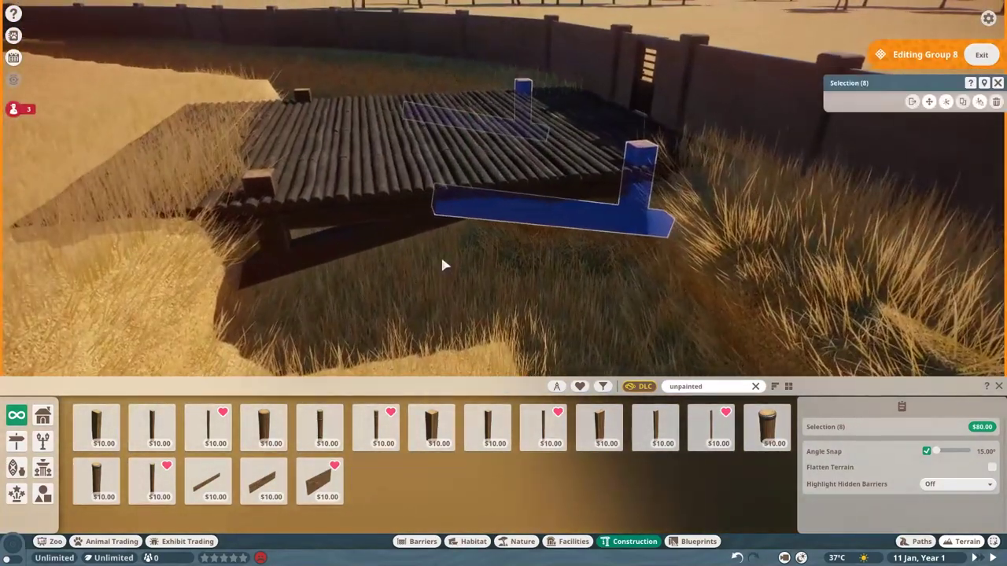
key(Escape)
- Copy the grass patch and place it next to the deck
click(292, 108)
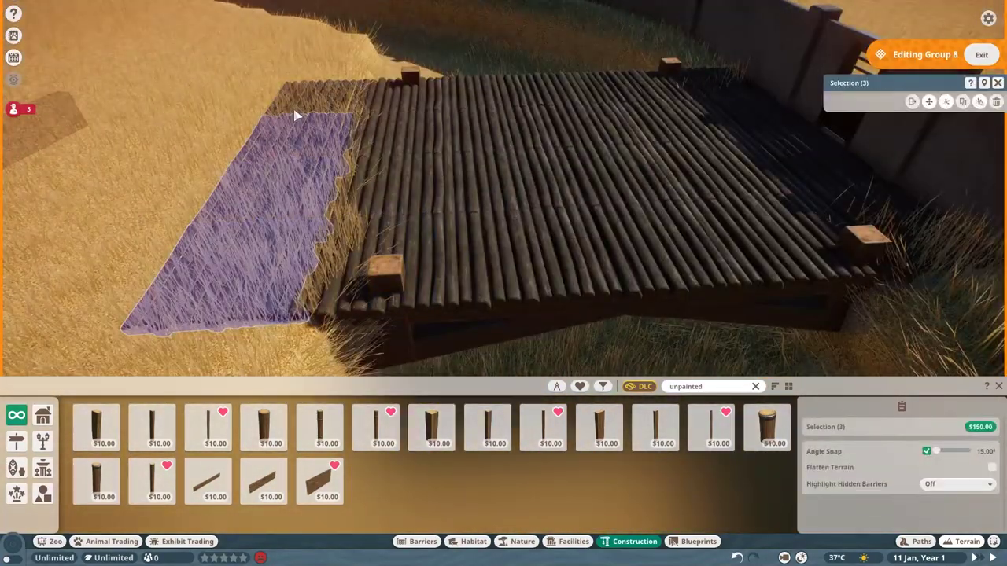
key(Escape)
click(333, 62)
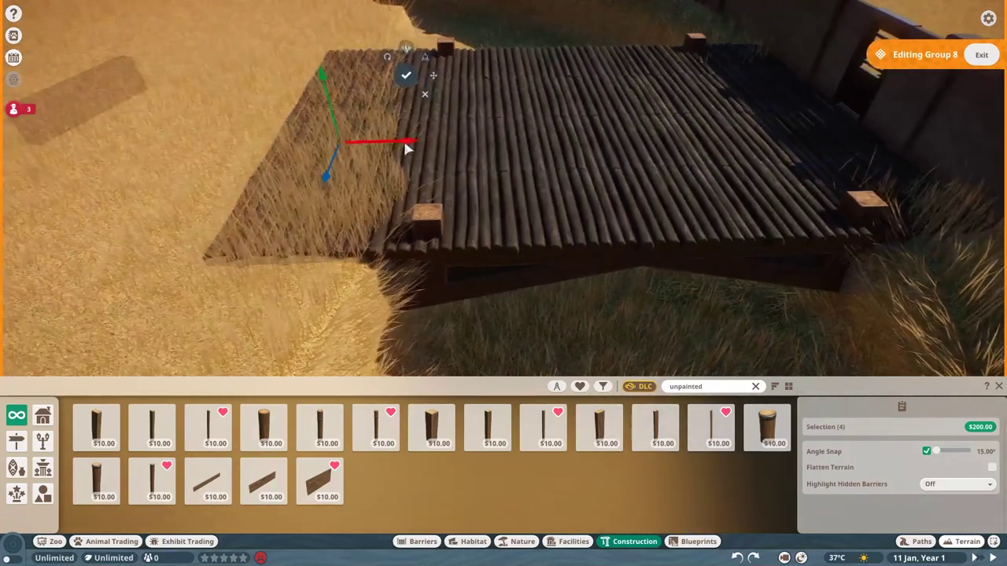
scroll(452, 321, down, 5)
key(Escape)
scroll(452, 321, down, 5)
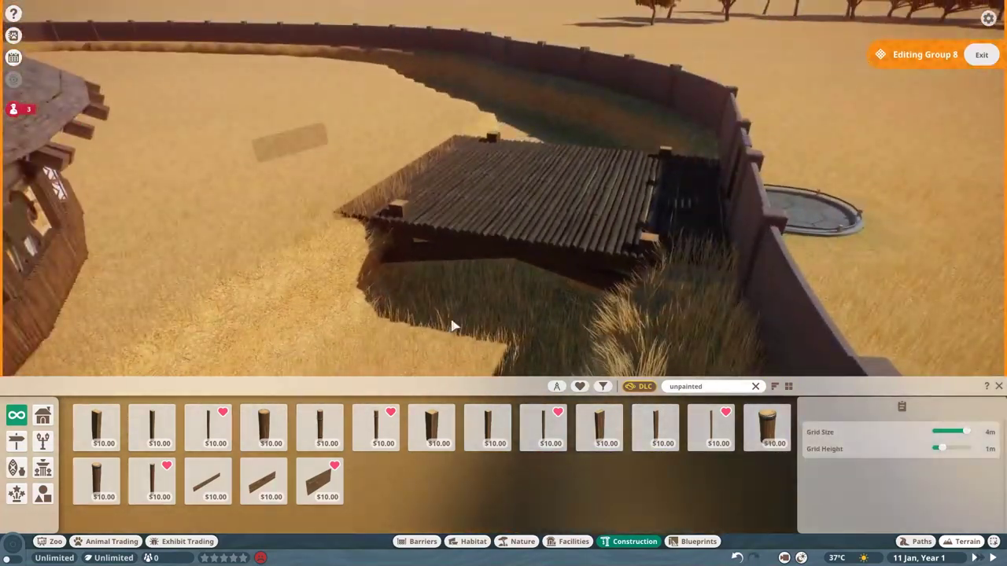
- Paint a brown dirt strip along the trench floor up to the log bridge
scroll(541, 294, up, 5)
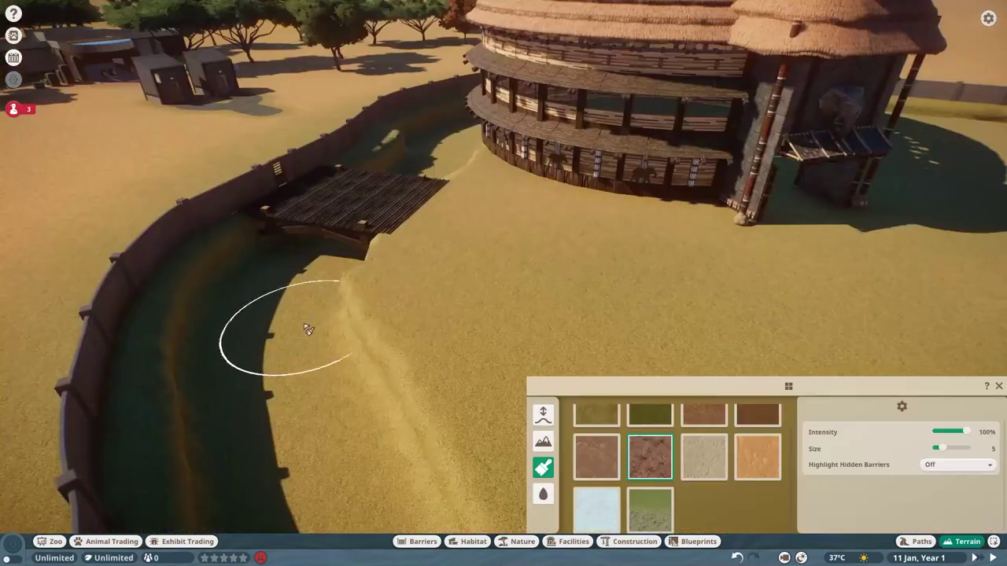
drag(308, 333, 373, 449)
mouse_move(355, 181)
mouse_down()
mouse_move(416, 359)
mouse_move(328, 393)
mouse_move(621, 299)
mouse_move(625, 312)
mouse_move(532, 303)
mouse_move(443, 243)
mouse_move(583, 202)
mouse_move(512, 214)
mouse_move(423, 181)
mouse_up()
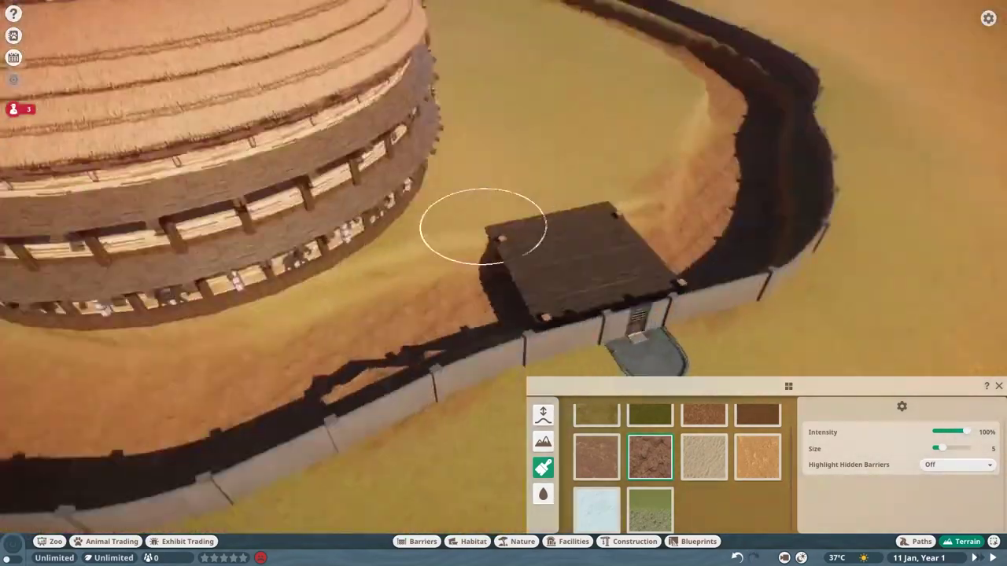
key(Escape)
- Rotate and place a large Savannah Rock 01 boulder beside the bridge
click(223, 248)
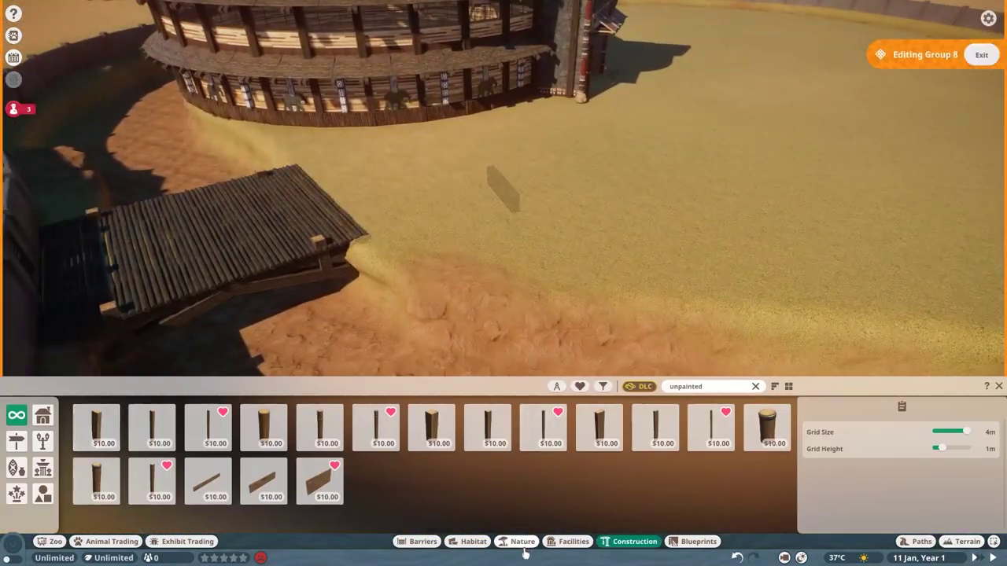
click(603, 386)
click(183, 431)
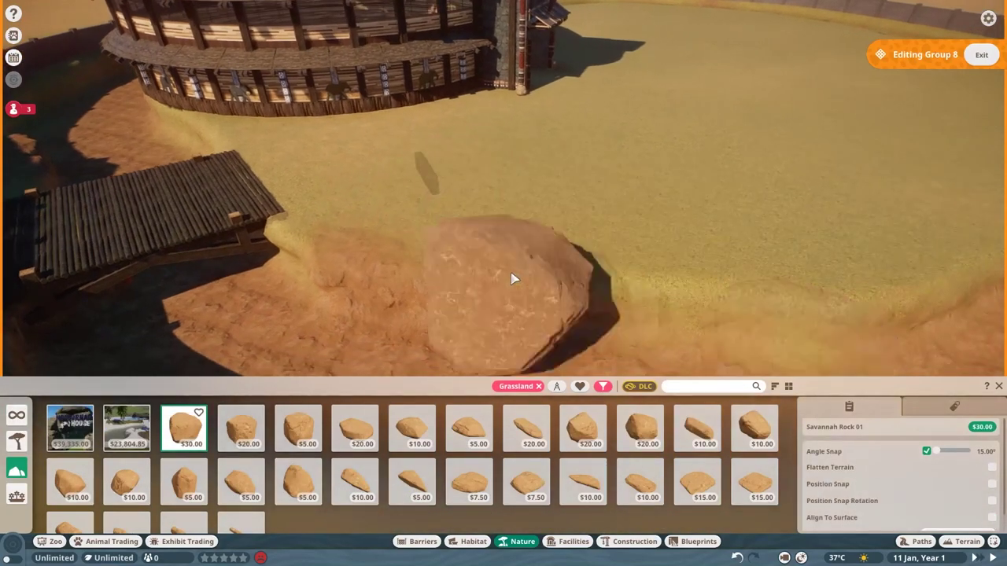
scroll(425, 315, up, 5)
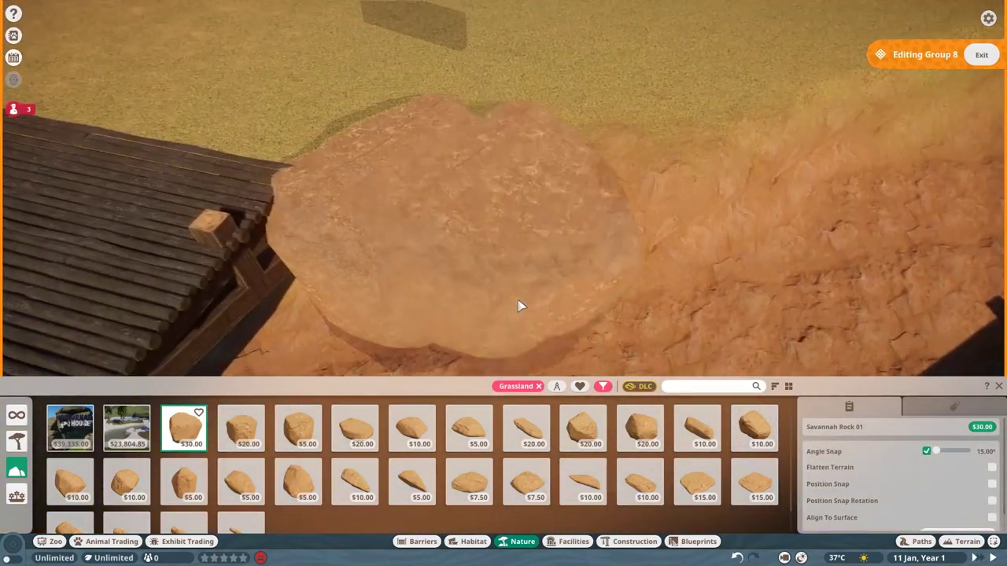
drag(519, 306, 547, 298)
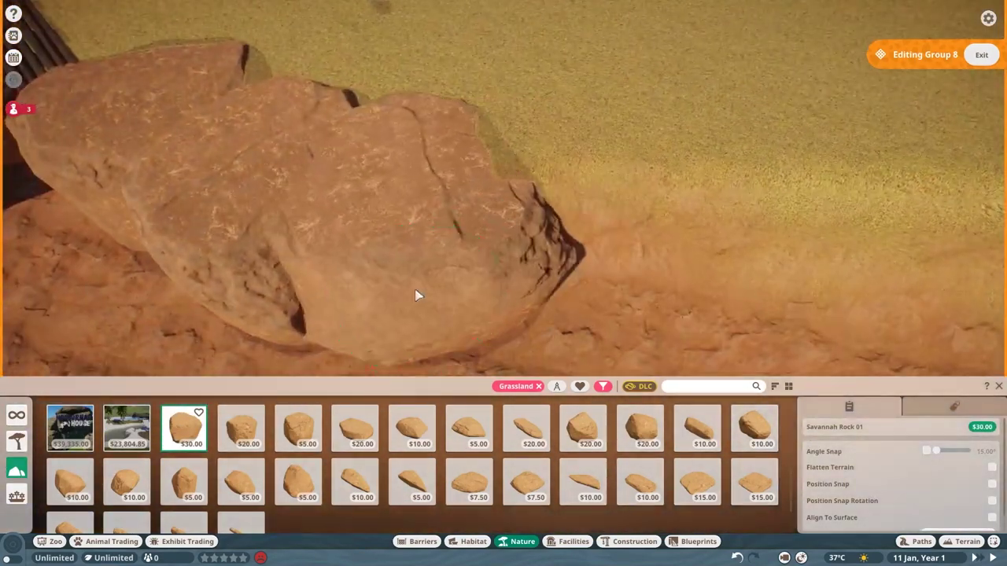
click(416, 291)
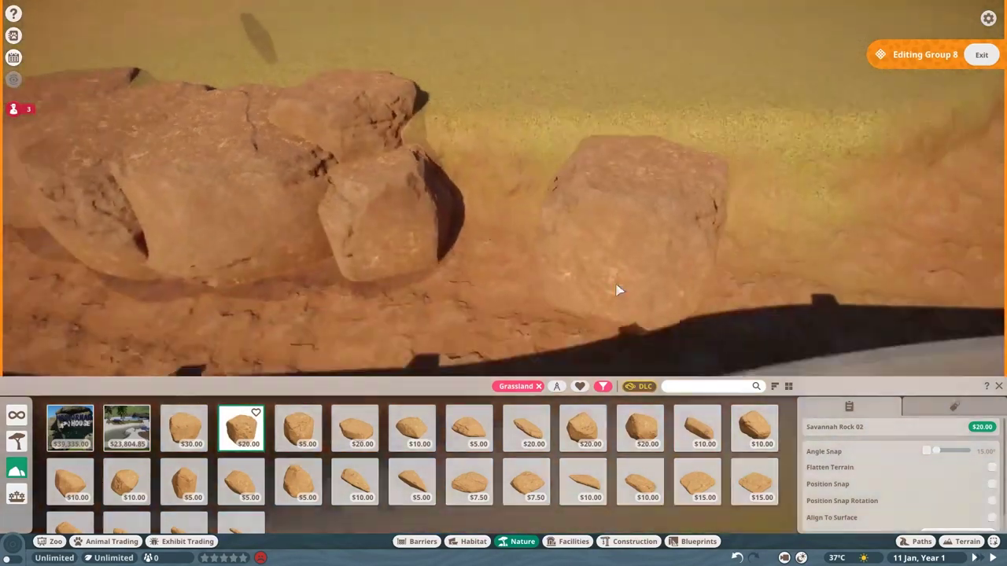
- Stack more Savannah Rock 01 and 02 boulders against the trench edge to form the wall
click(562, 247)
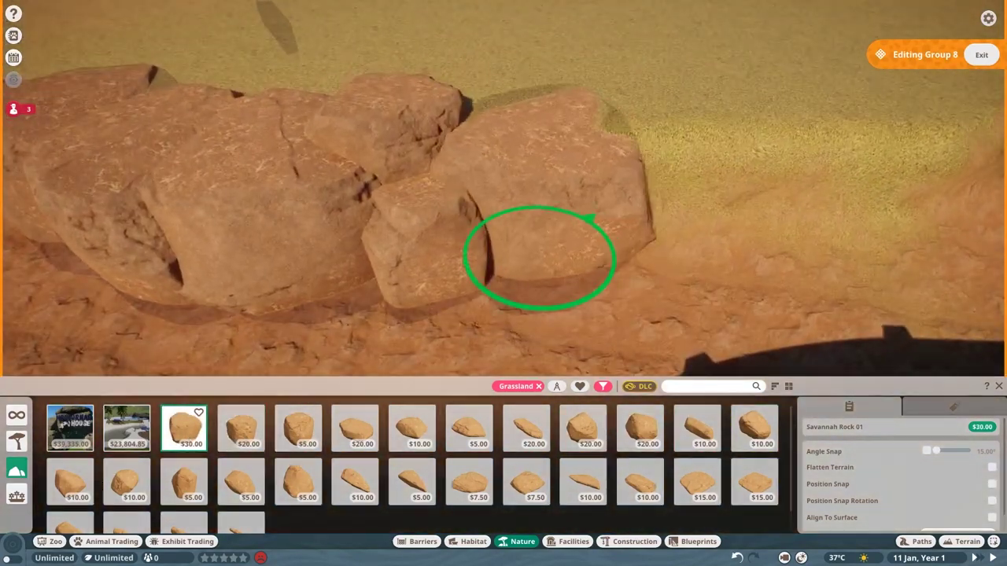
key(e)
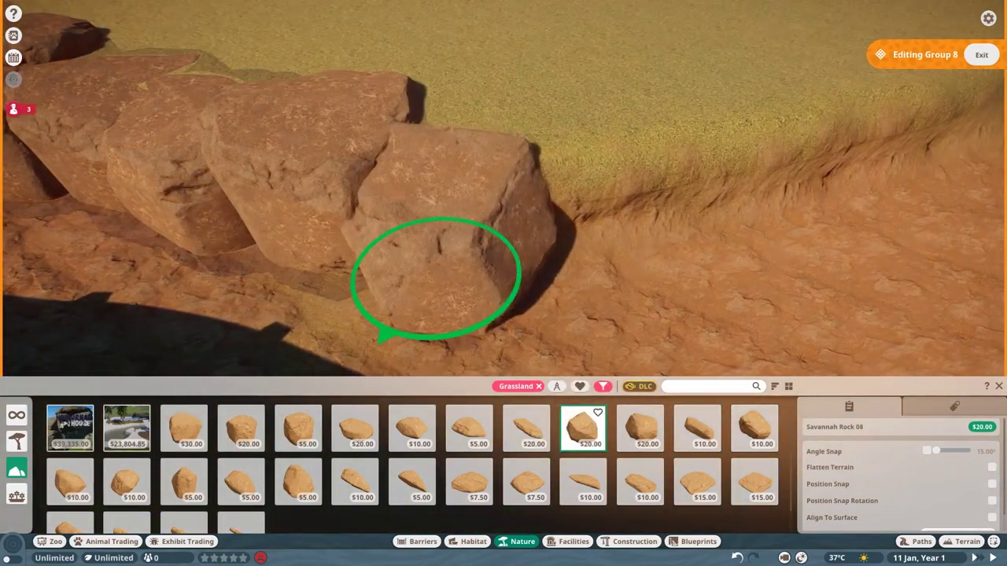
click(433, 269)
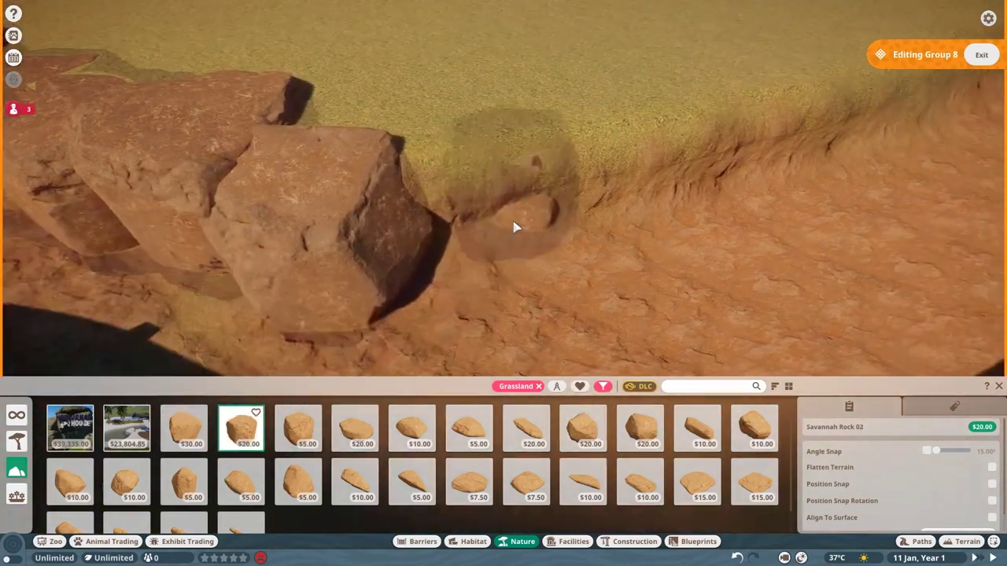
click(485, 214)
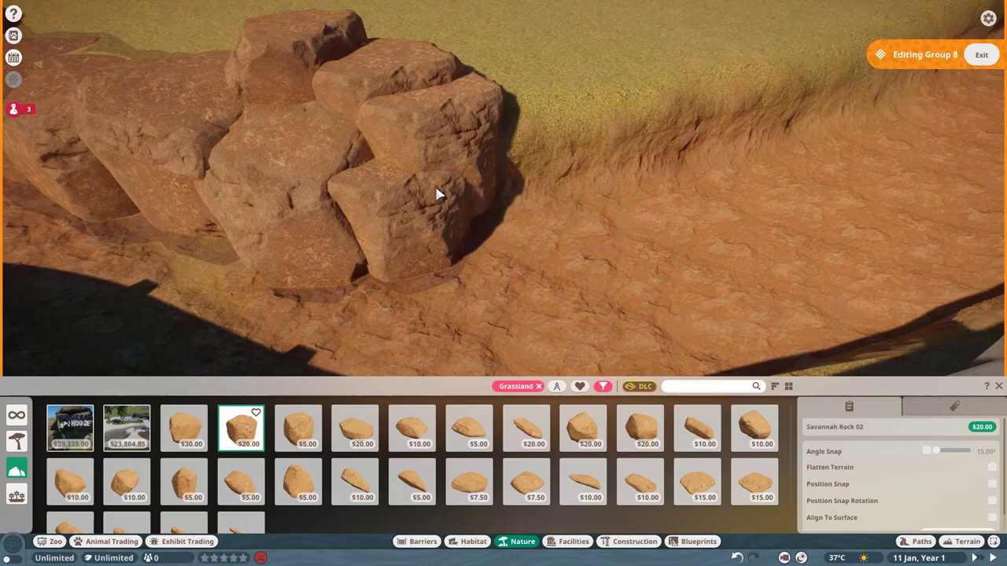
click(535, 226)
key(e)
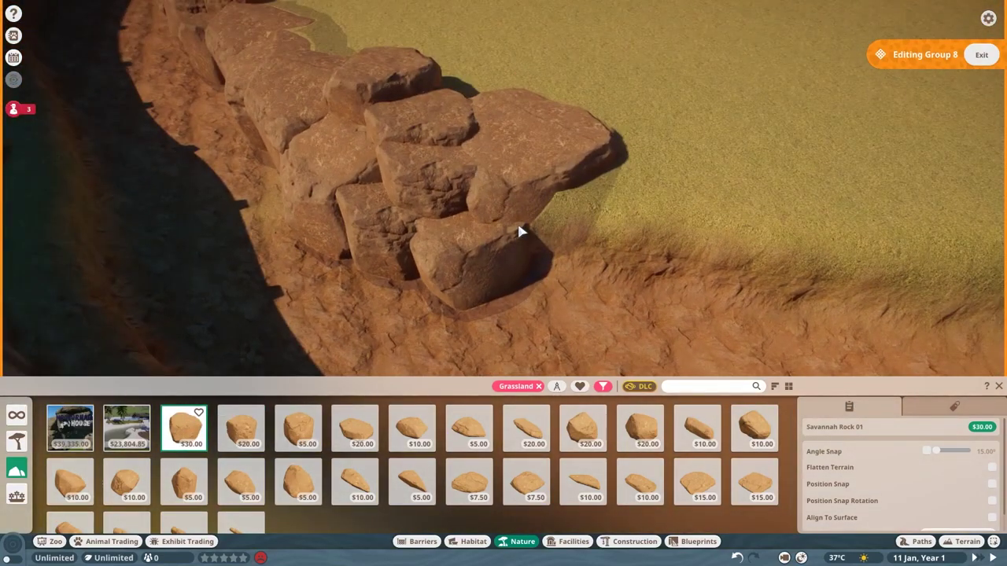
key(e)
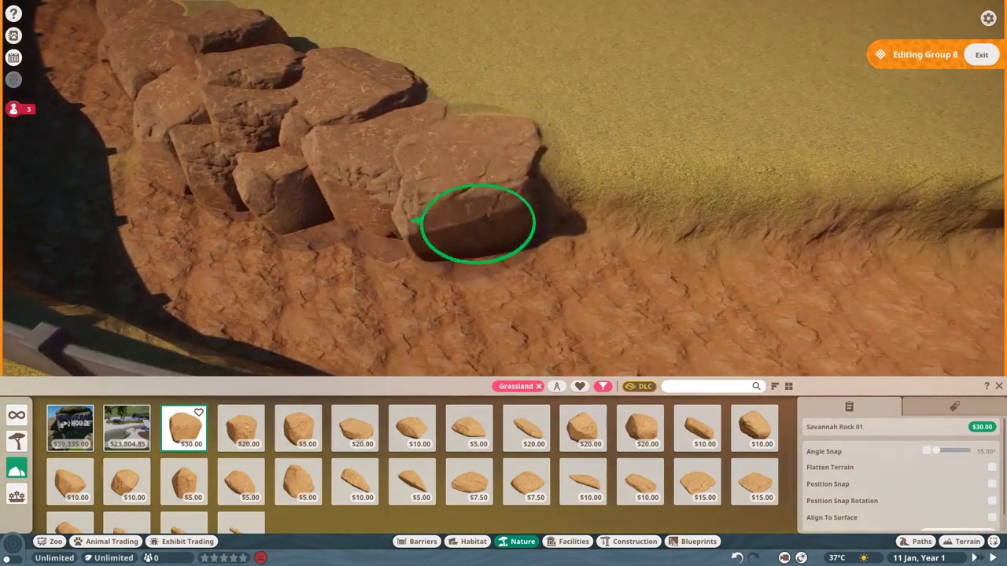
key(e)
key(e)
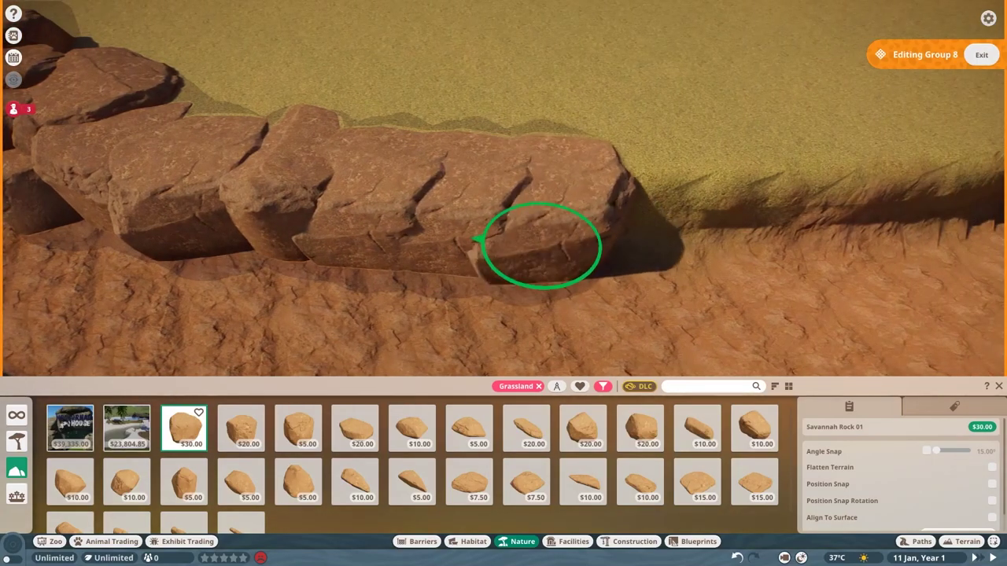
key(Escape)
scroll(396, 221, down, 5)
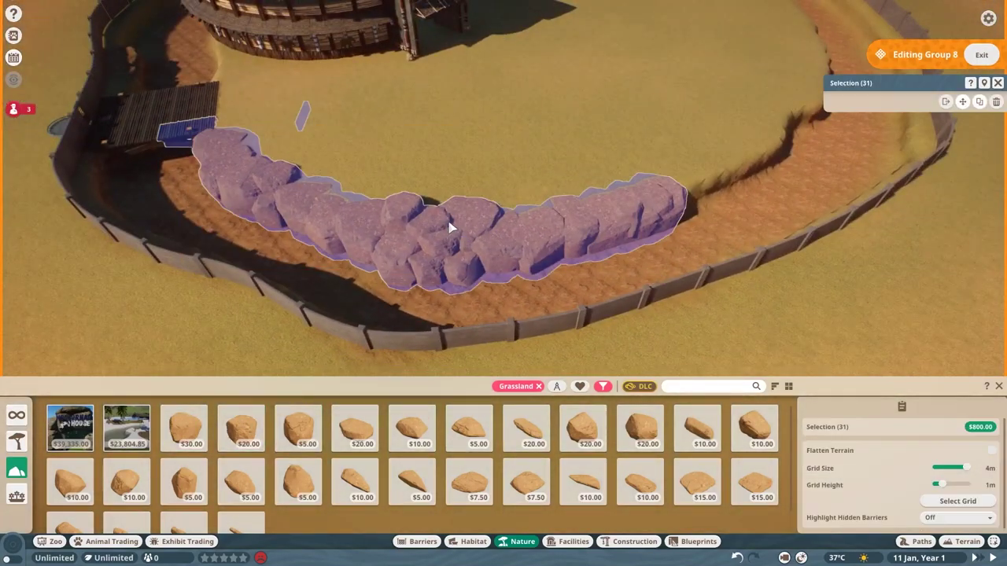
- Box-select the new rock wall and reposition copied sections around the trench
scroll(456, 205, down, 5)
drag(411, 161, 667, 274)
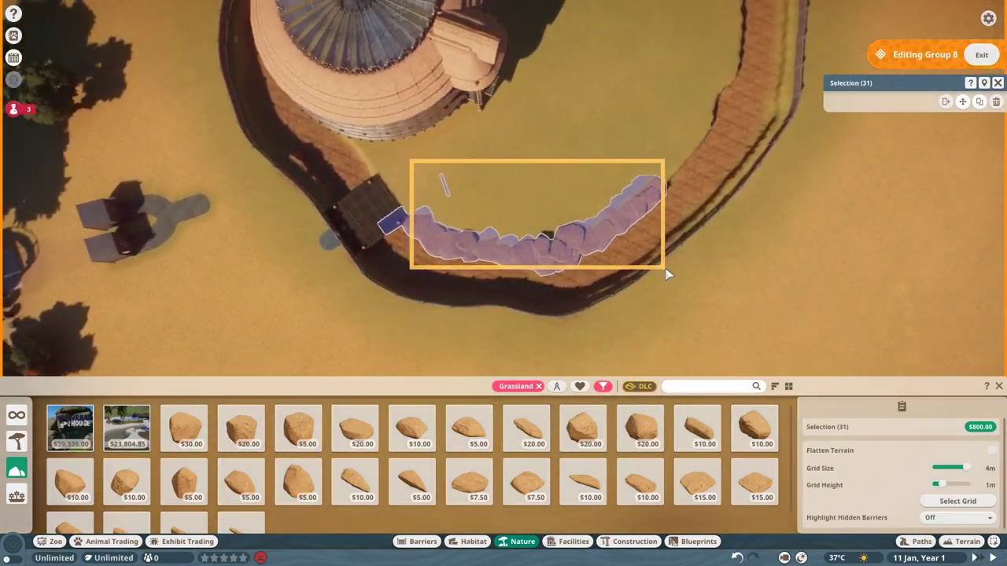
click(589, 216)
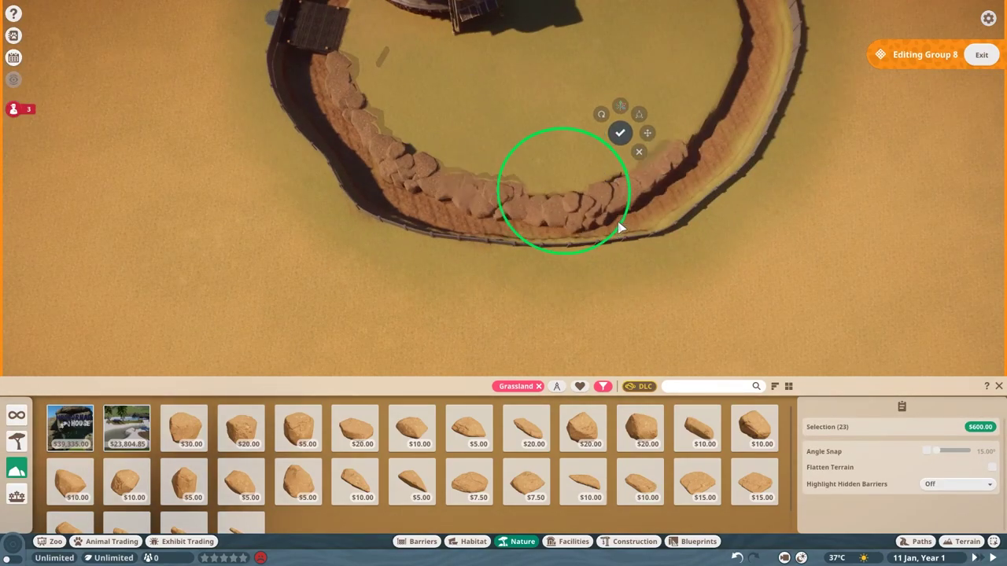
scroll(562, 178, up, 8)
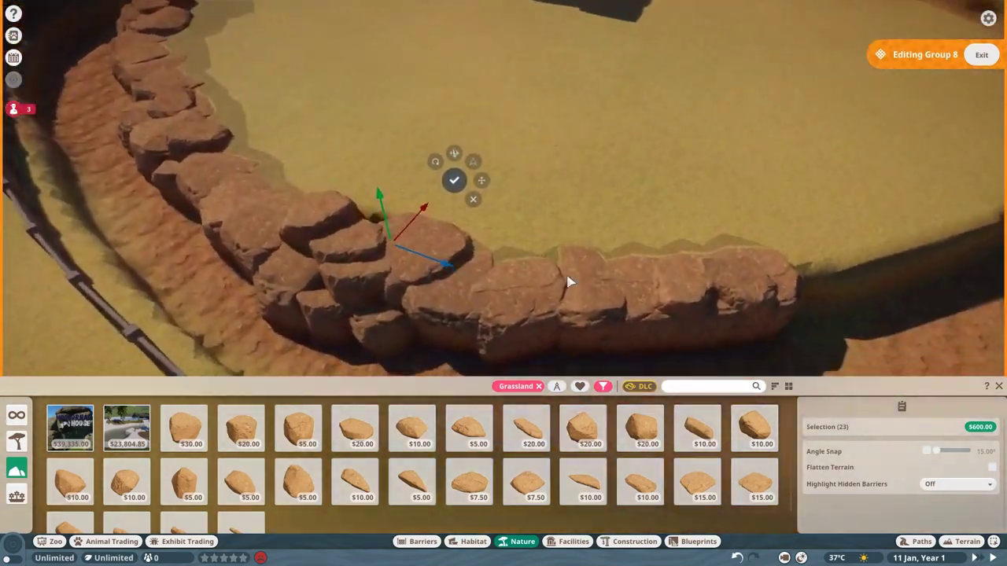
scroll(570, 282, down, 5)
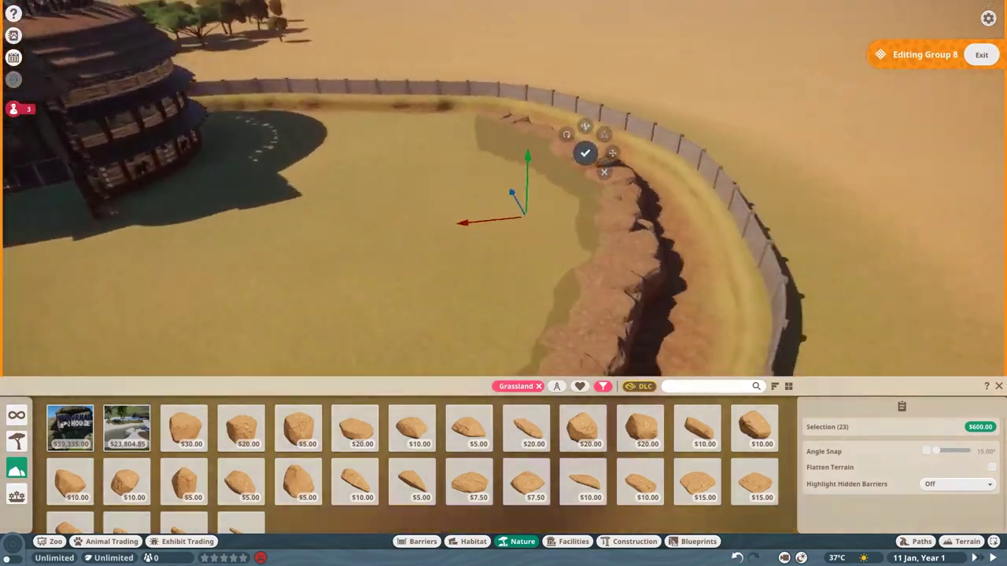
scroll(374, 243, up, 5)
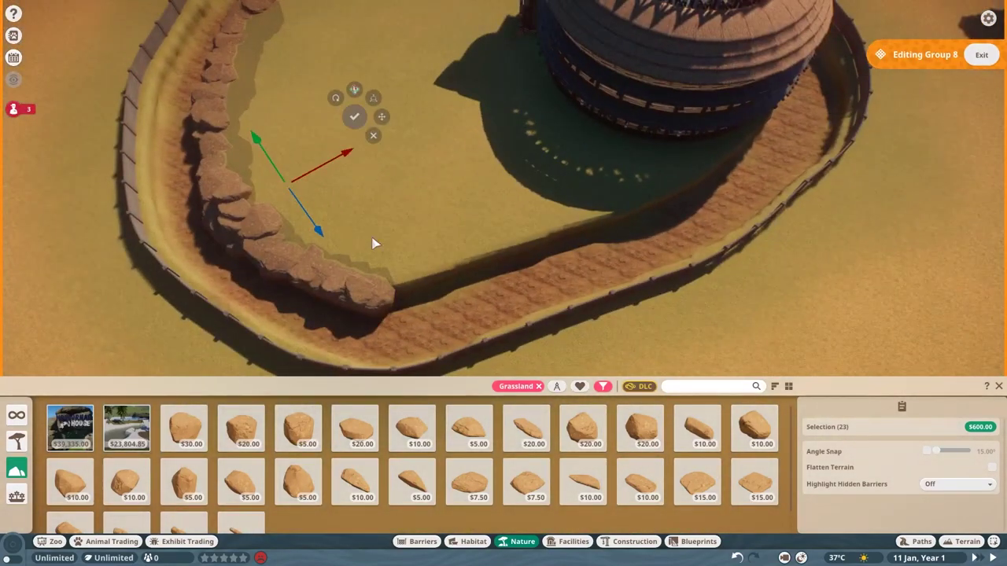
scroll(486, 240, up, 5)
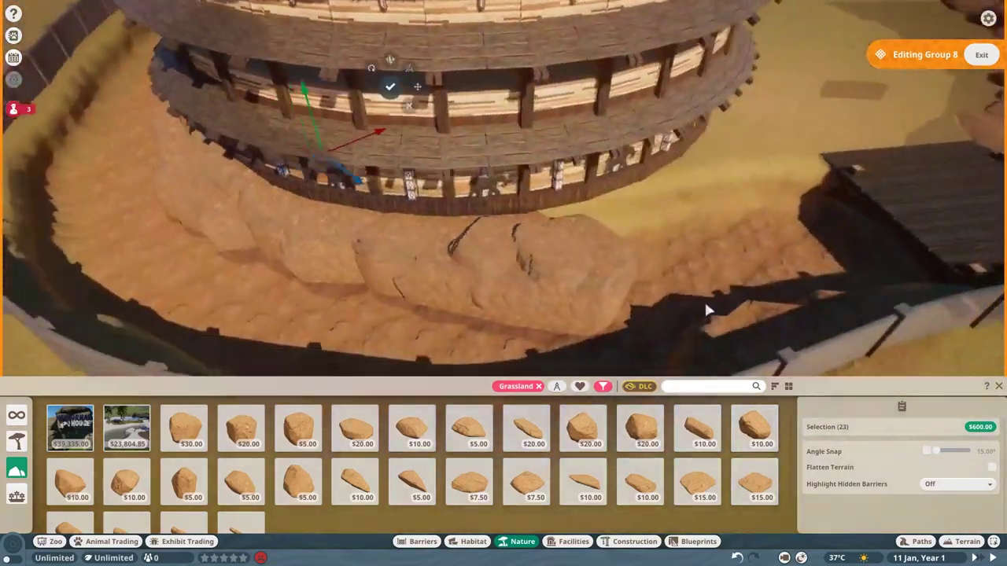
- Select and adjust the rock sections beneath the building and at the wall's end near the bridge
click(634, 331)
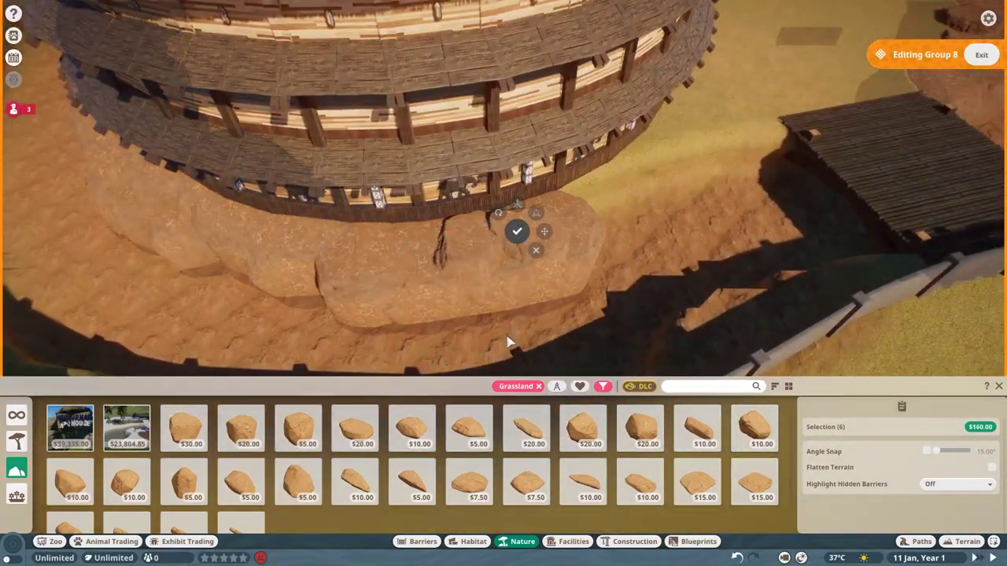
scroll(508, 342, up, 3)
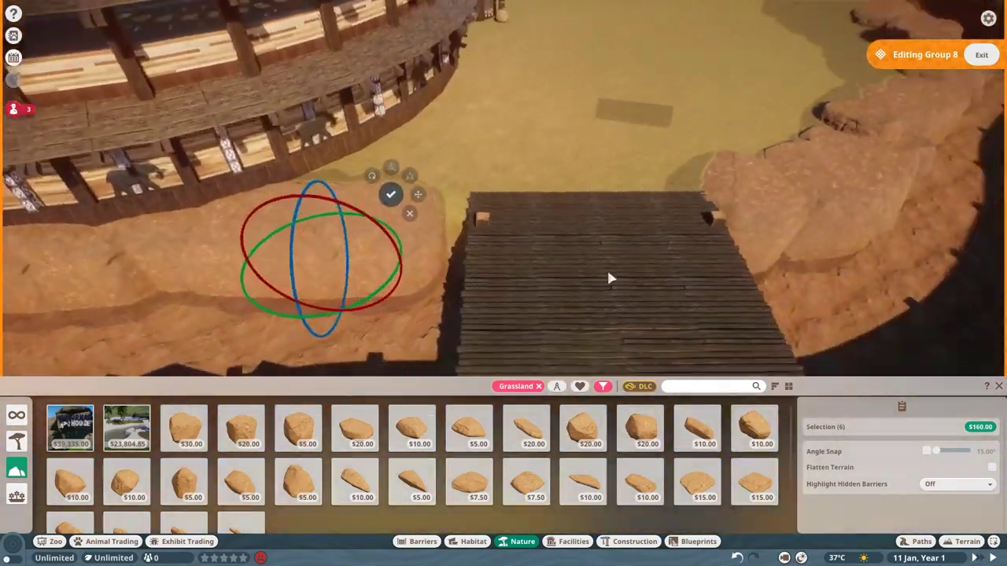
click(433, 252)
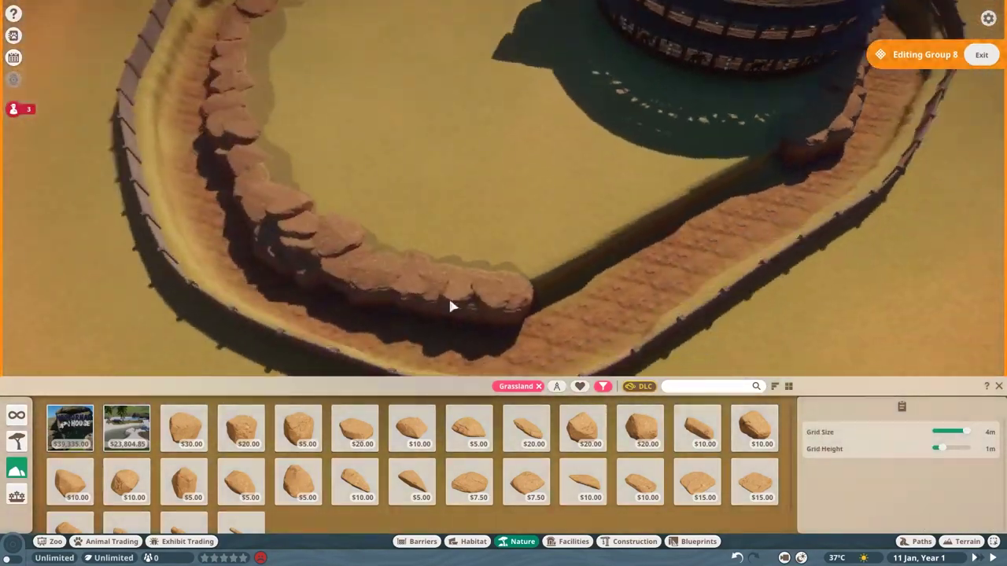
click(434, 252)
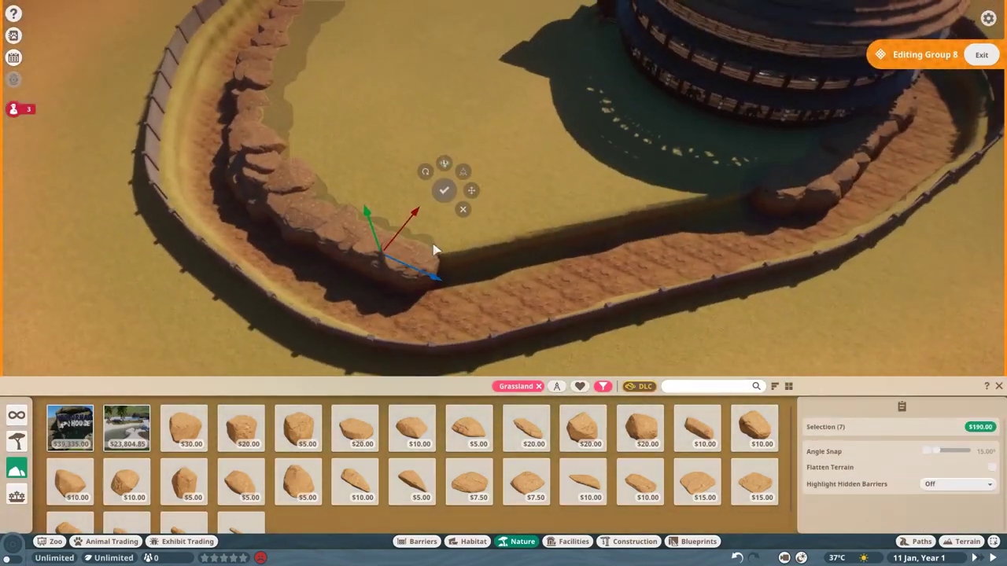
scroll(378, 256, up, 3)
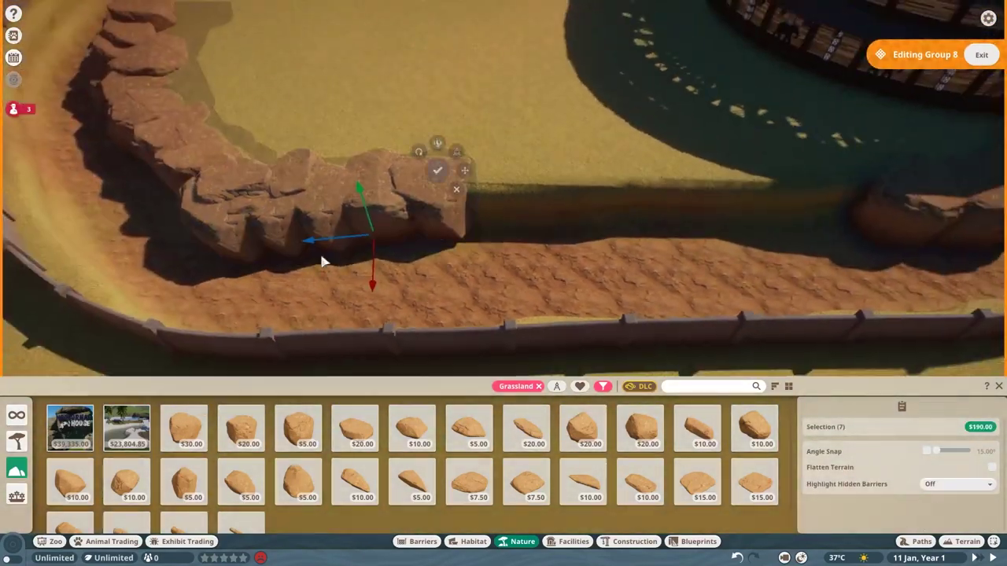
key(q)
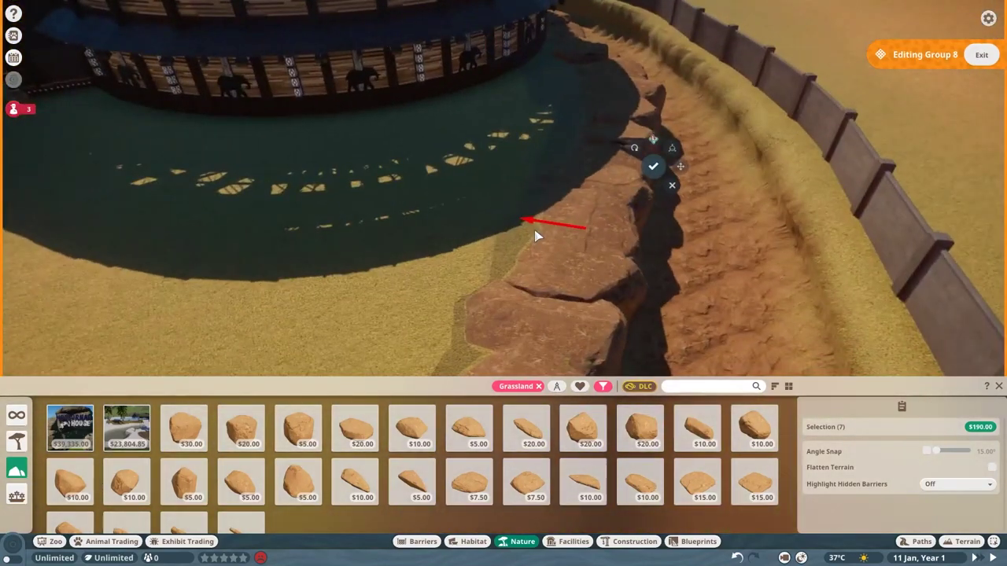
scroll(532, 272, down, 5)
- Open the habitat's Edit Barrier mode and then leave it
click(620, 289)
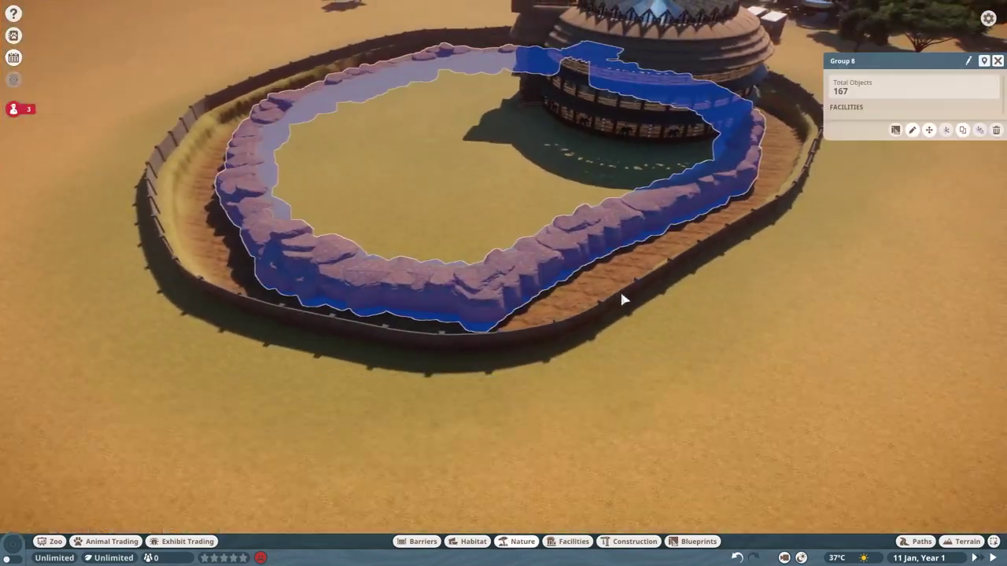
click(859, 384)
scroll(404, 213, down, 5)
scroll(494, 294, up, 6)
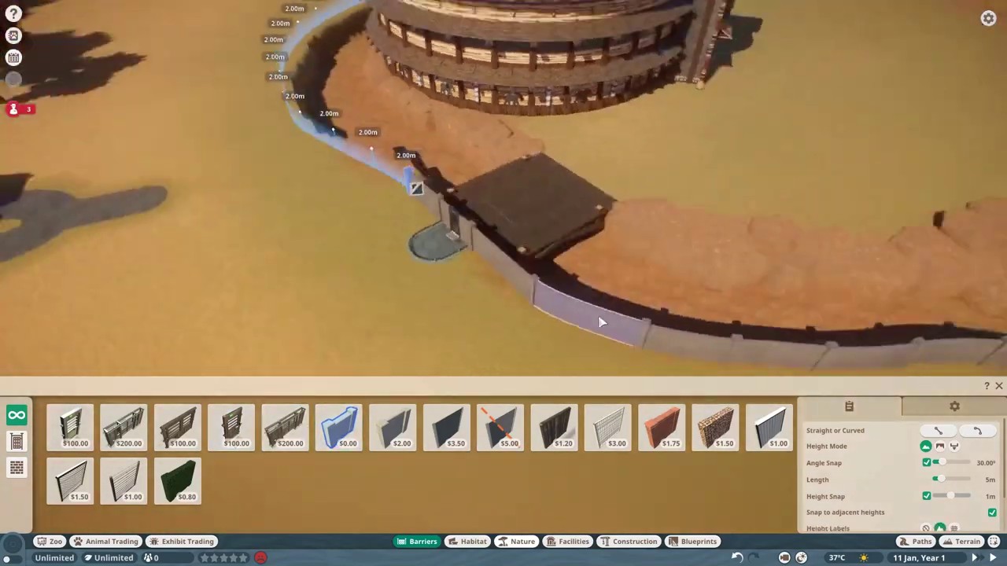
scroll(600, 322, down, 5)
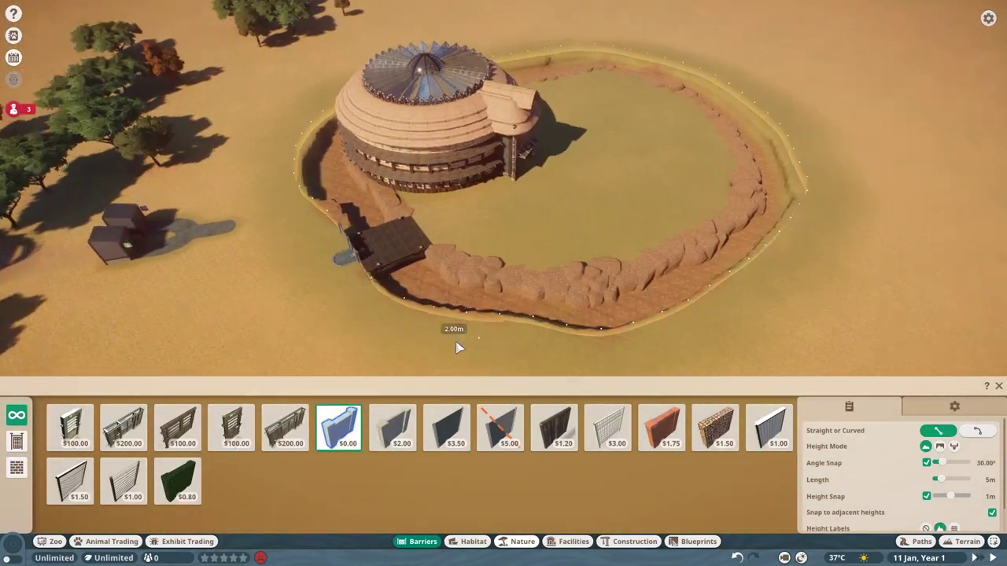
scroll(458, 348, up, 5)
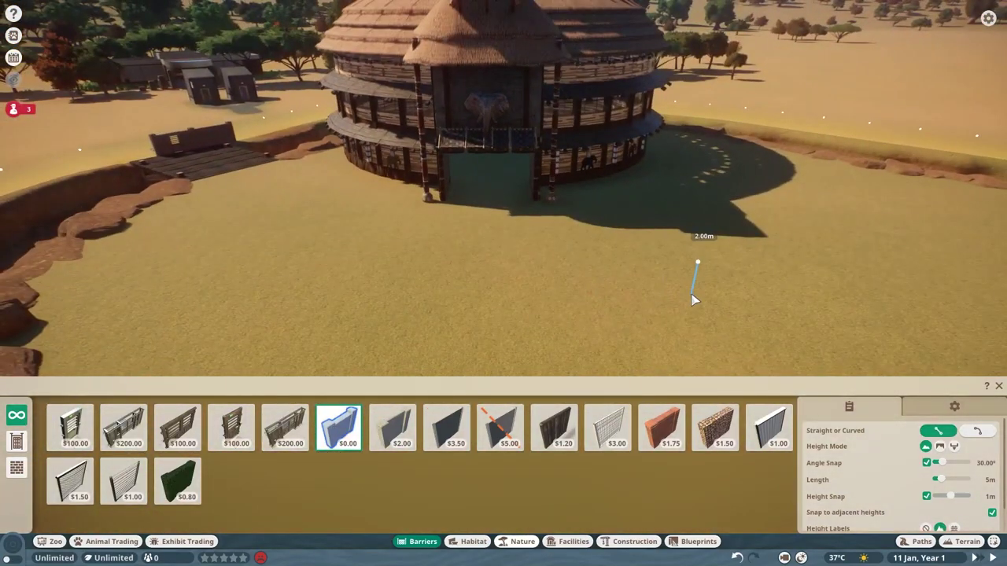
key(Escape)
scroll(715, 317, down, 5)
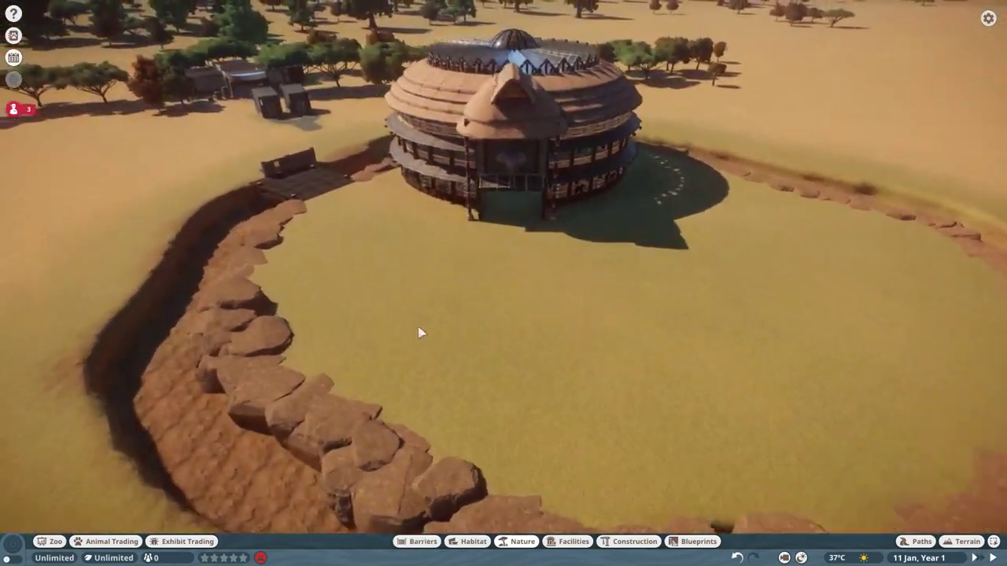
- Paint long grass and soil across the elephant enclosure floor
click(420, 333)
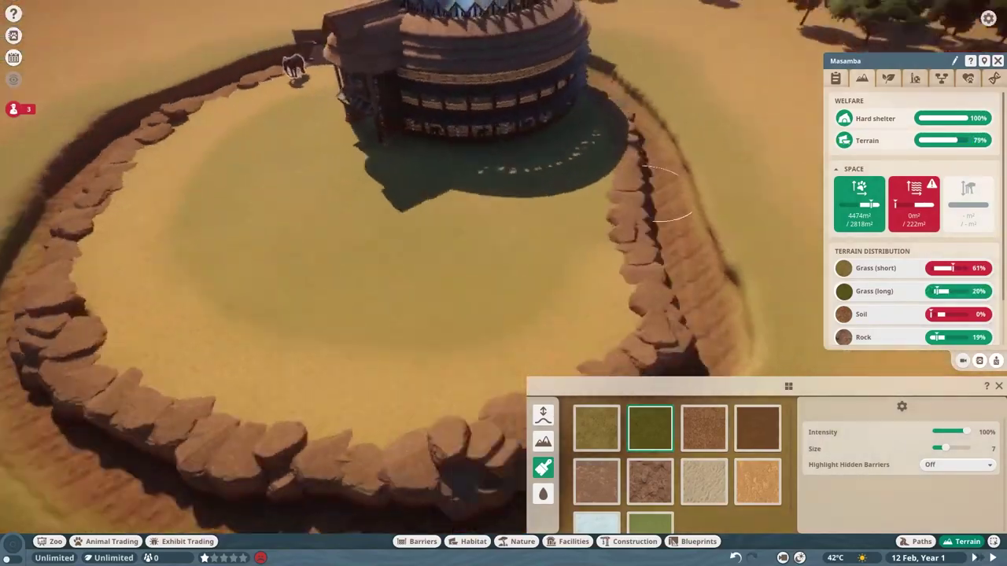
drag(665, 193, 407, 335)
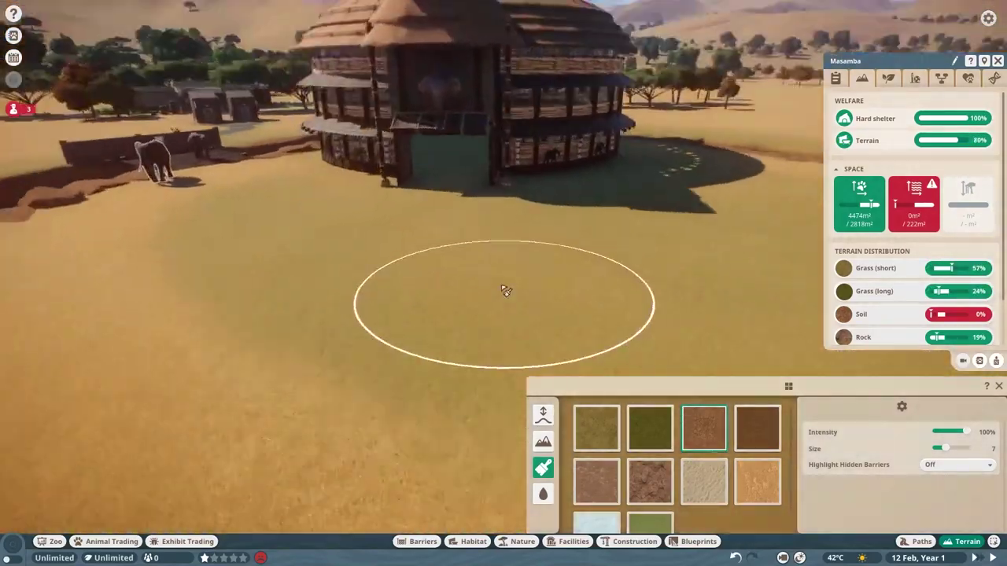
click(704, 429)
scroll(522, 260, up, 5)
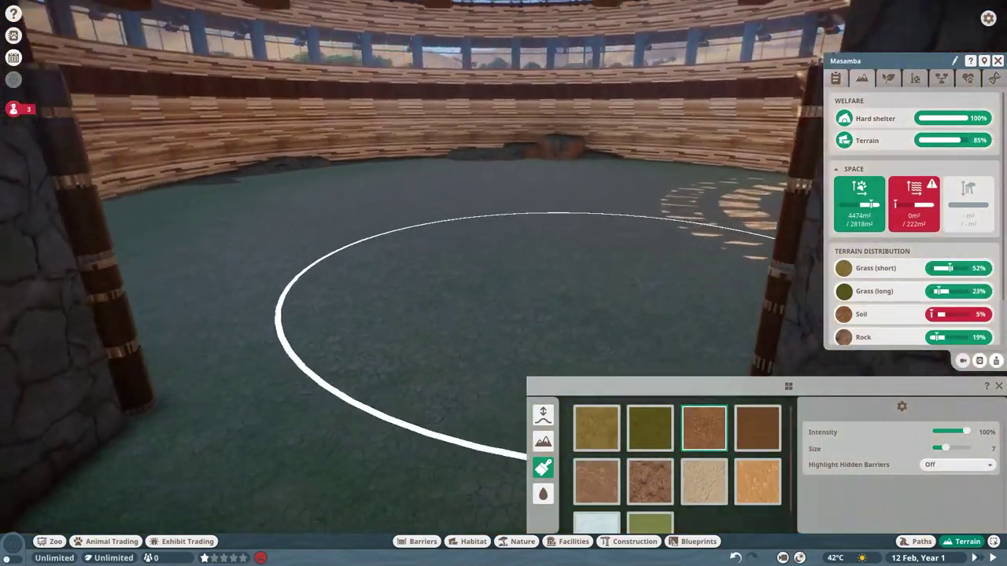
drag(551, 338, 656, 141)
scroll(470, 270, down, 5)
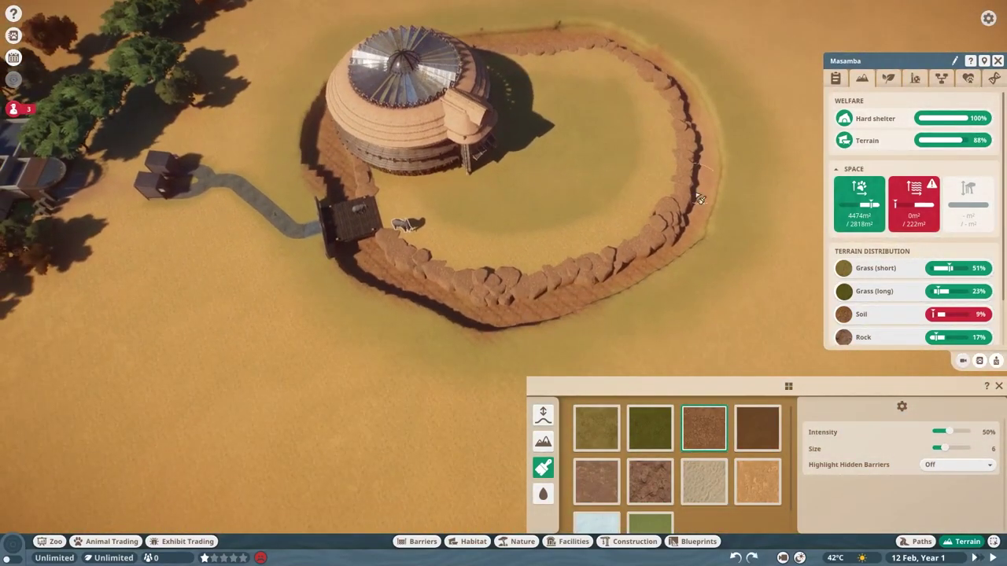
scroll(363, 251, down, 3)
scroll(679, 276, up, 5)
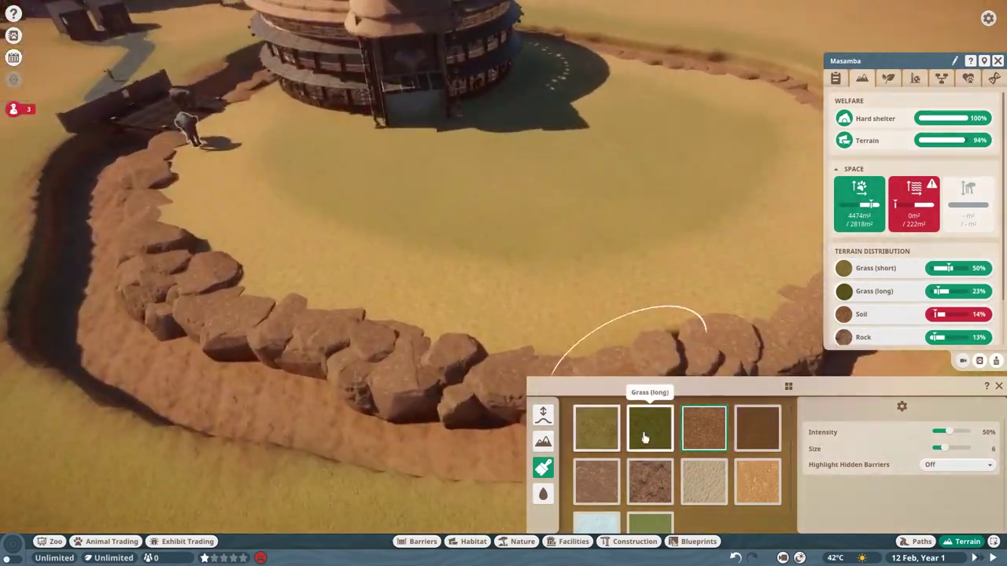
click(644, 437)
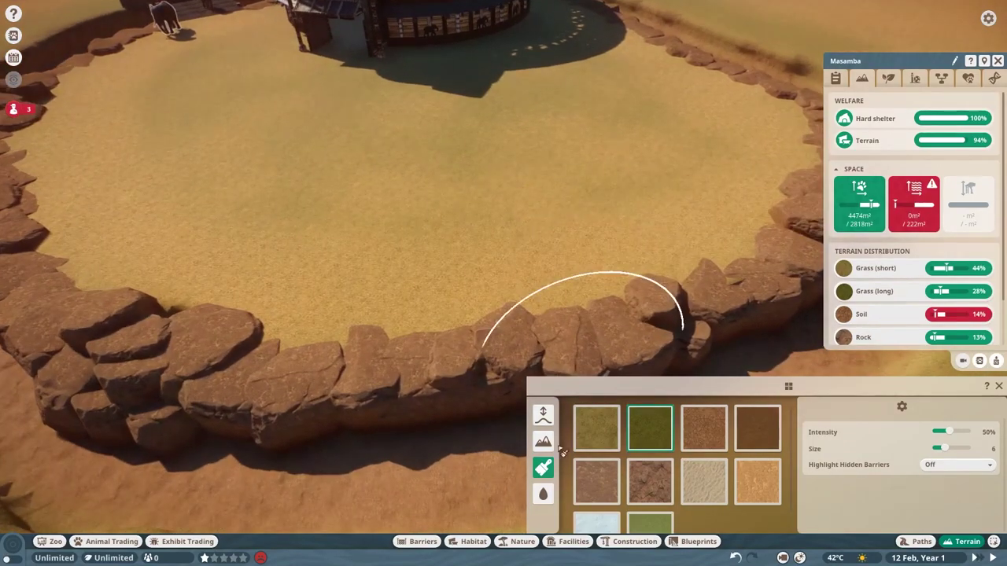
- Paint soil near the rock wall and over more of the enclosure floor
key(1)
scroll(385, 199, up, 3)
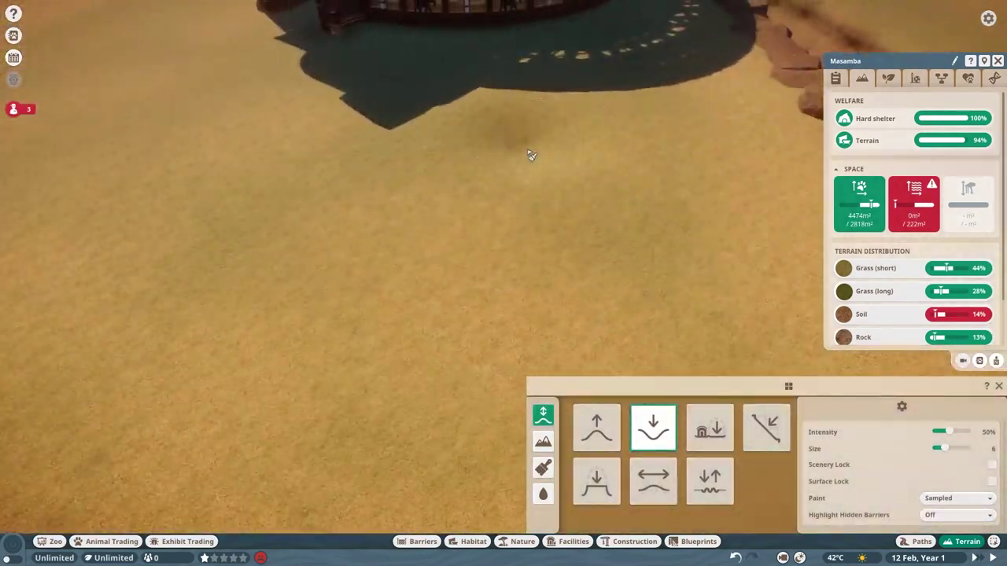
key(3)
scroll(469, 194, up, 3)
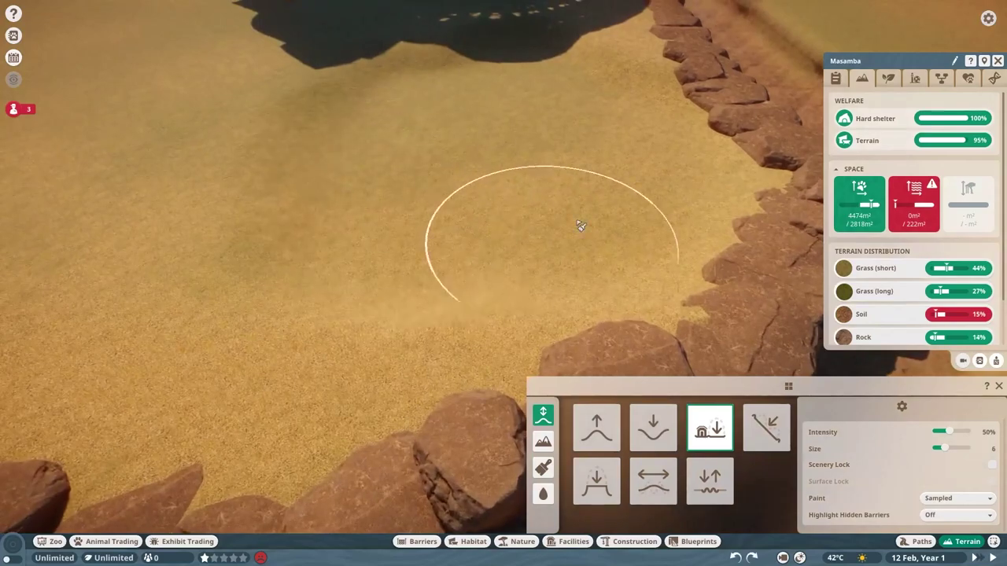
click(543, 468)
click(704, 428)
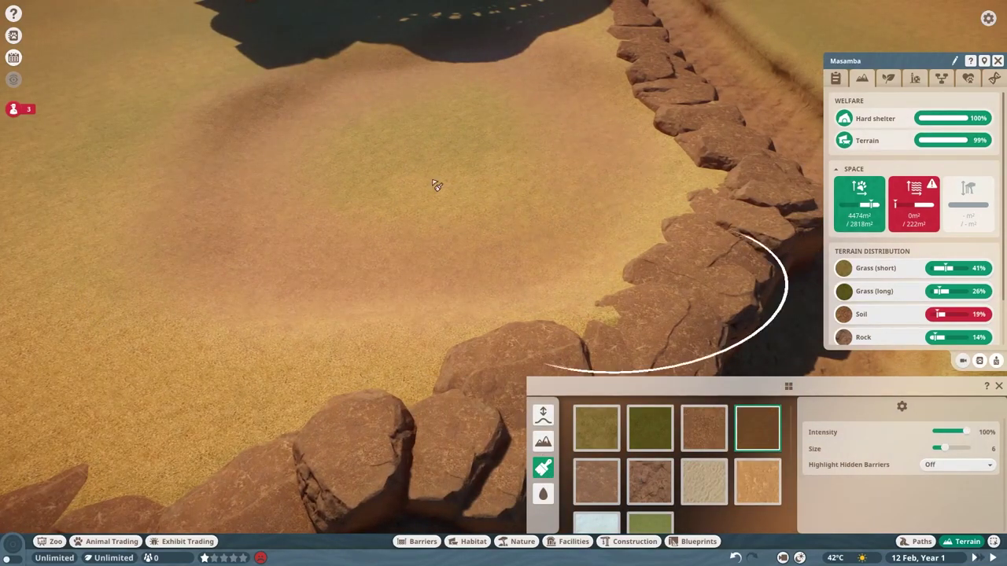
scroll(325, 193, down, 2)
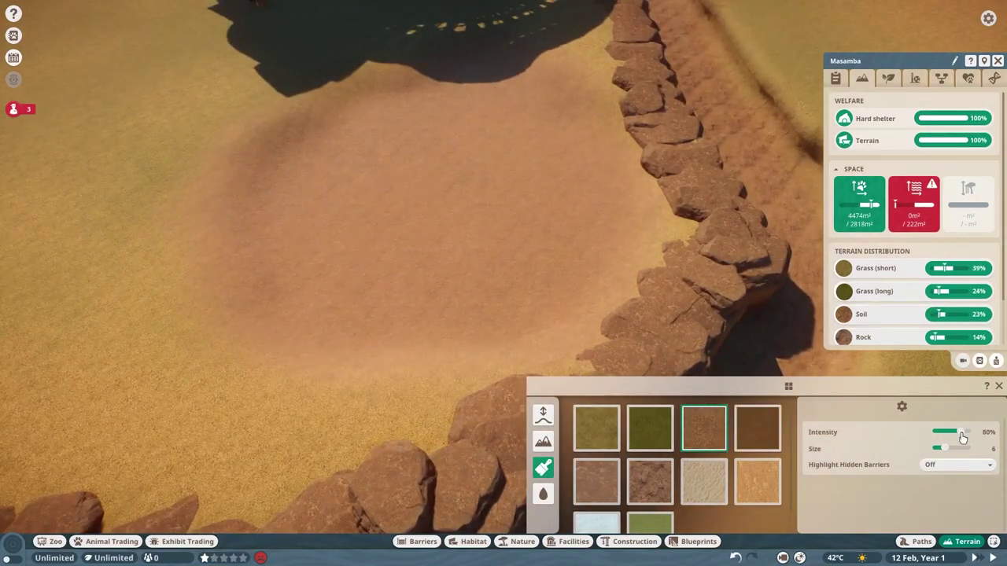
mouse_move(501, 204)
mouse_down()
mouse_move(575, 168)
mouse_move(265, 239)
mouse_up()
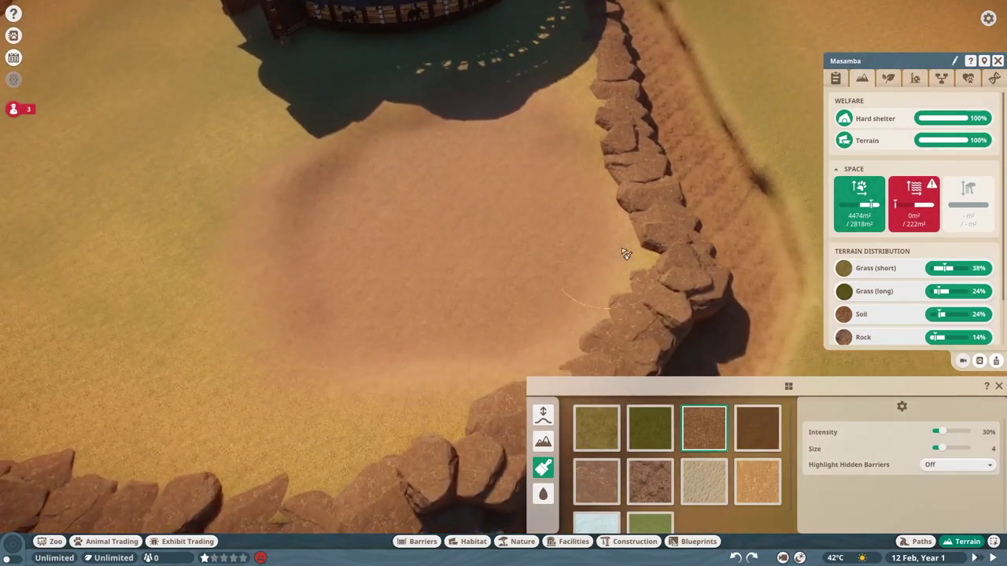
- Lower a hollow near the shelter with the terrain lowering brush
key(w)
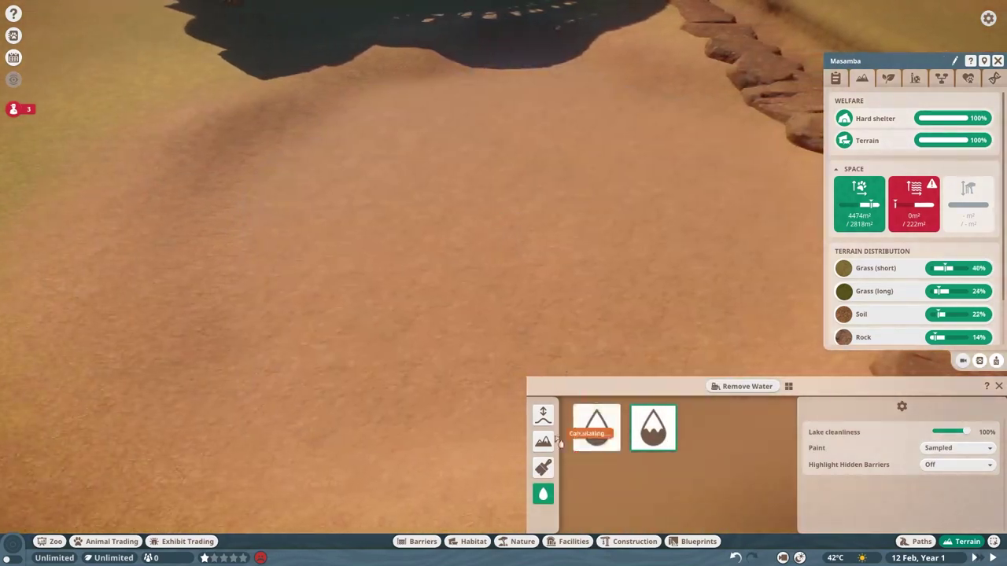
key(1)
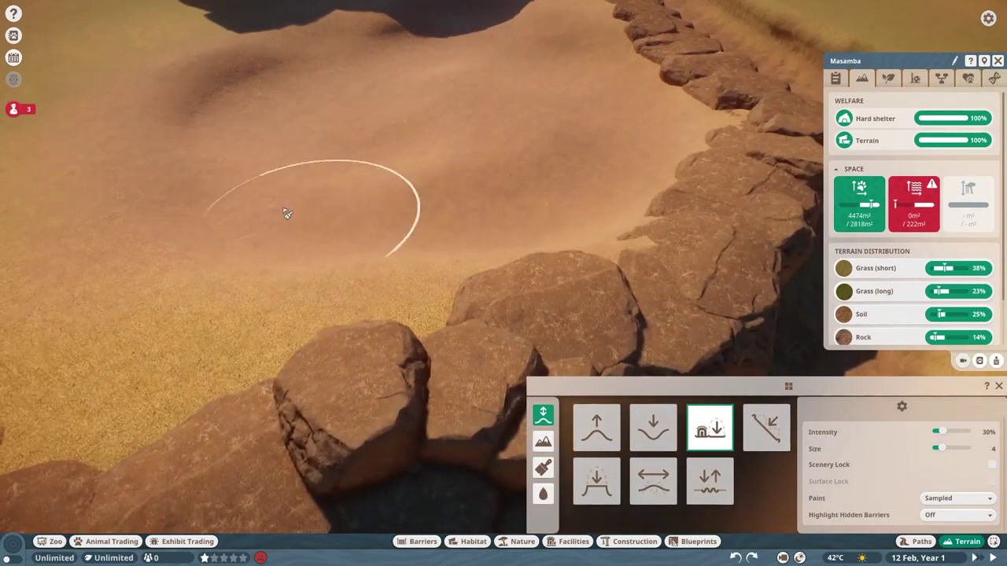
key(2)
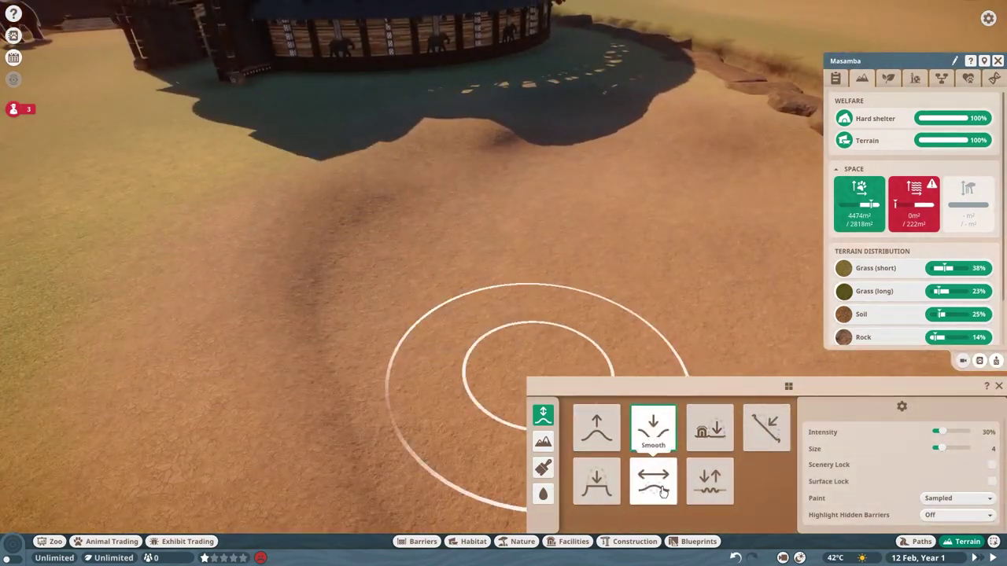
click(543, 493)
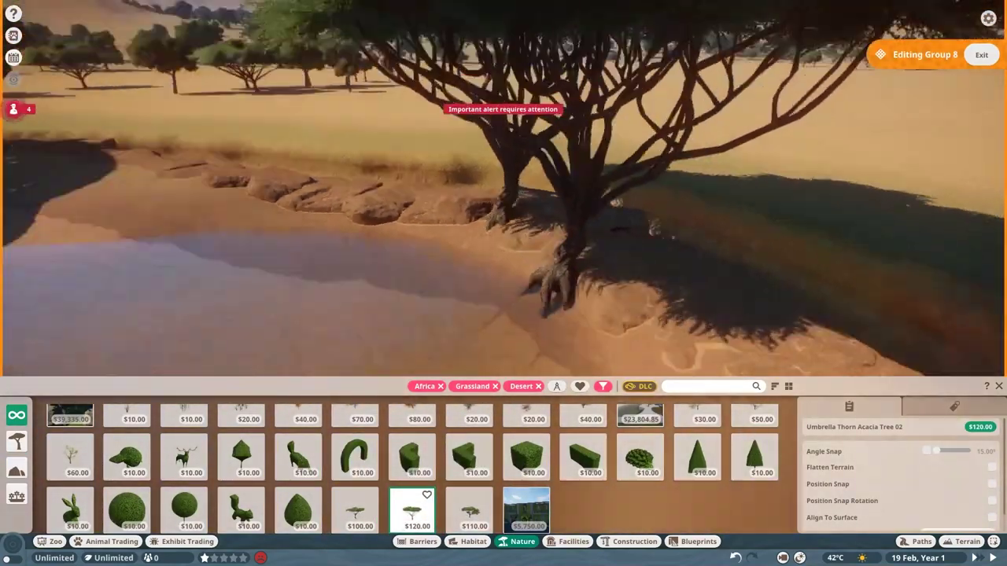
- Plant Papyrus Sedge 03 and 02 clumps along the pond's rocky edge
scroll(542, 452, up, 1)
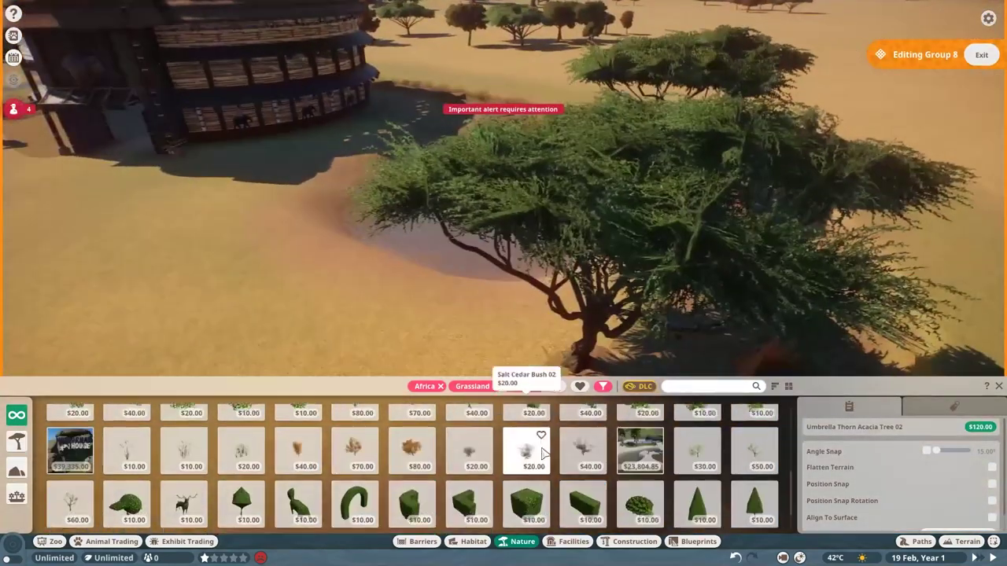
click(241, 456)
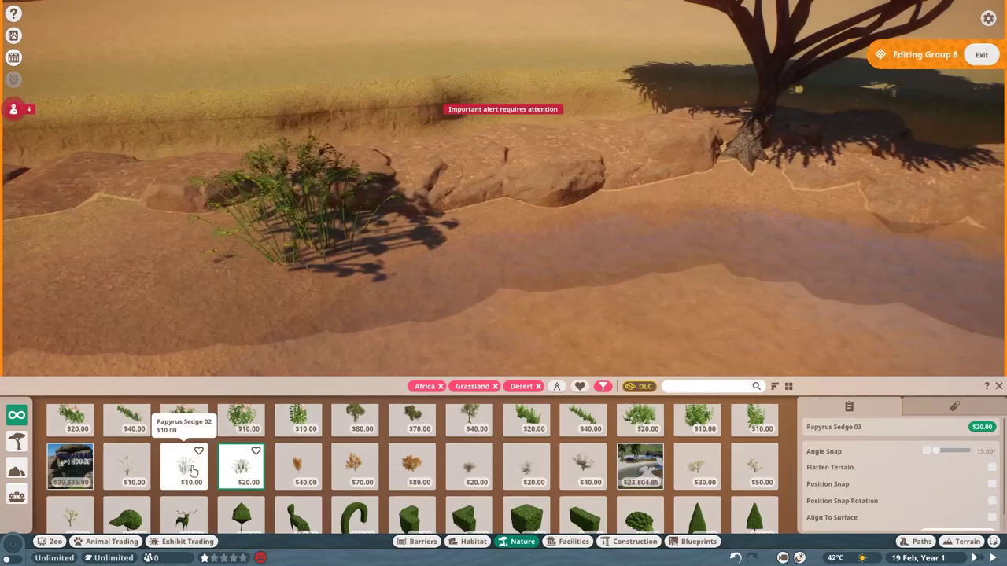
click(193, 471)
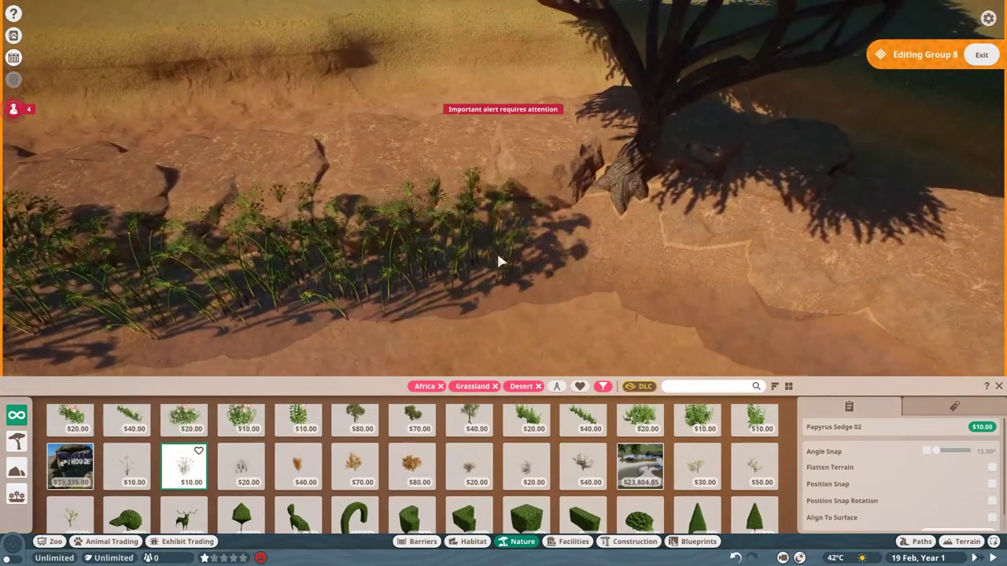
key(d)
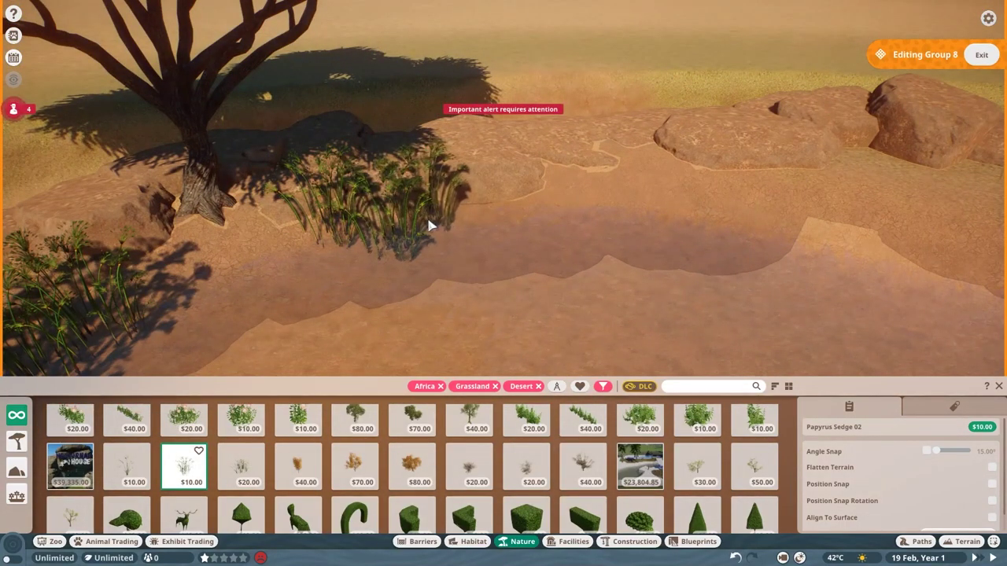
key(d)
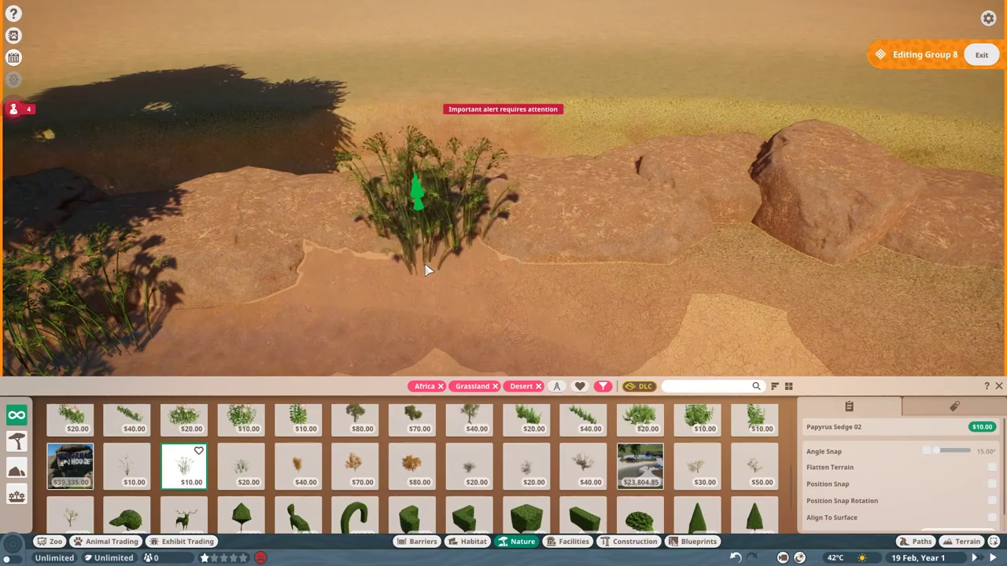
click(424, 270)
key(e)
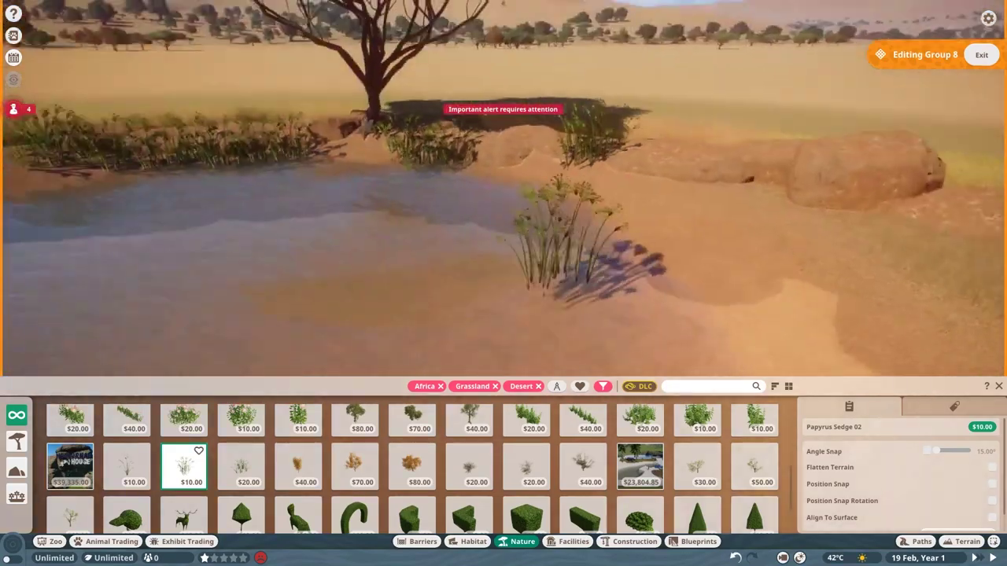
key(s)
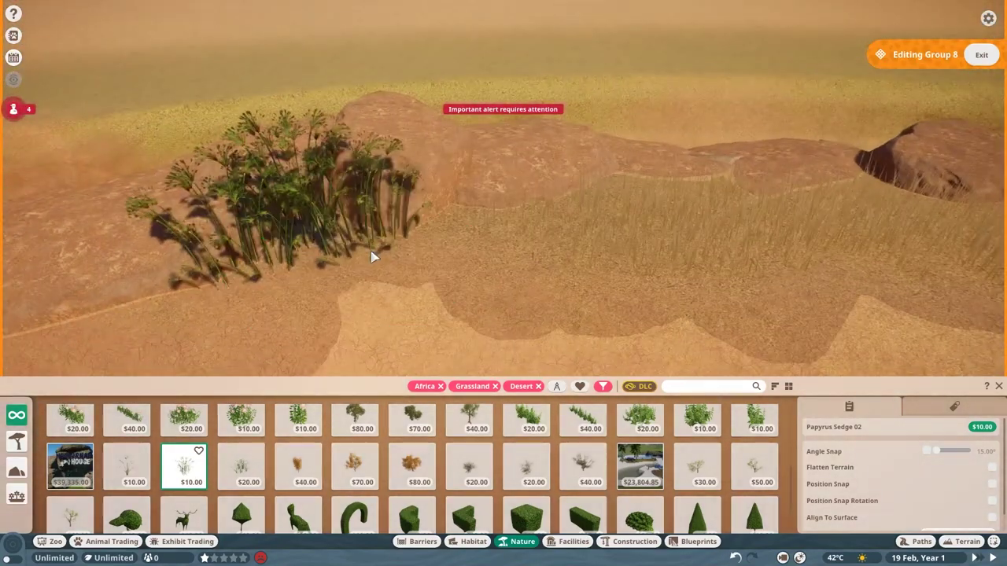
- Place Baobab Tree 01 beside the elephant house, then select Baobab Tree 03
scroll(423, 470, up, 2)
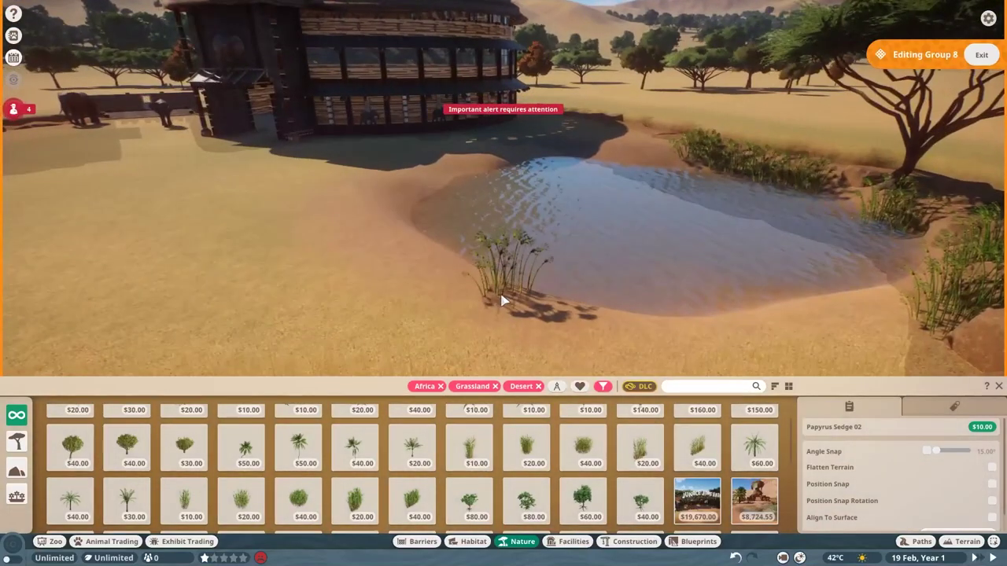
scroll(585, 441, up, 2)
click(640, 429)
key(w)
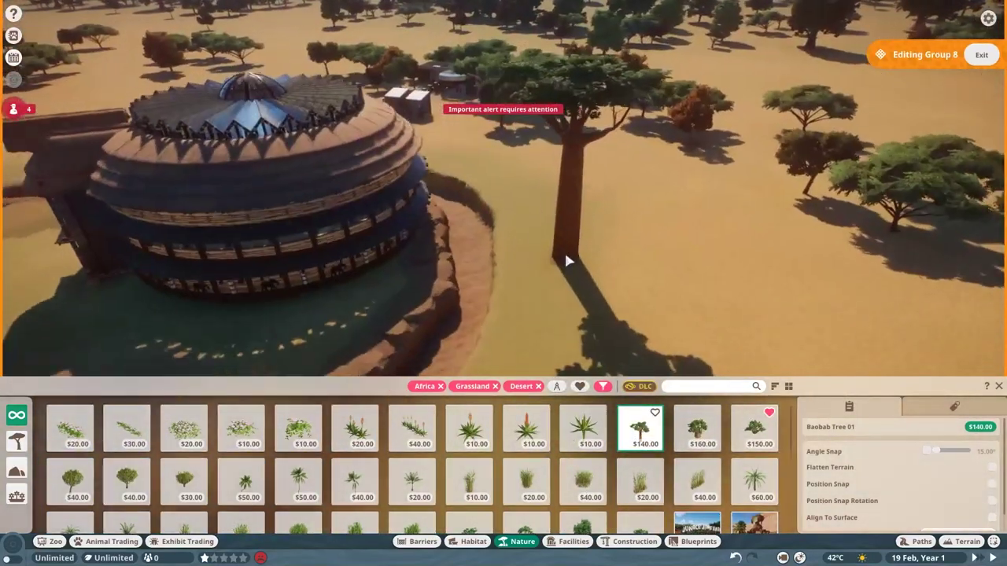
click(393, 280)
scroll(506, 481, down, 3)
click(472, 488)
scroll(472, 464, up, 3)
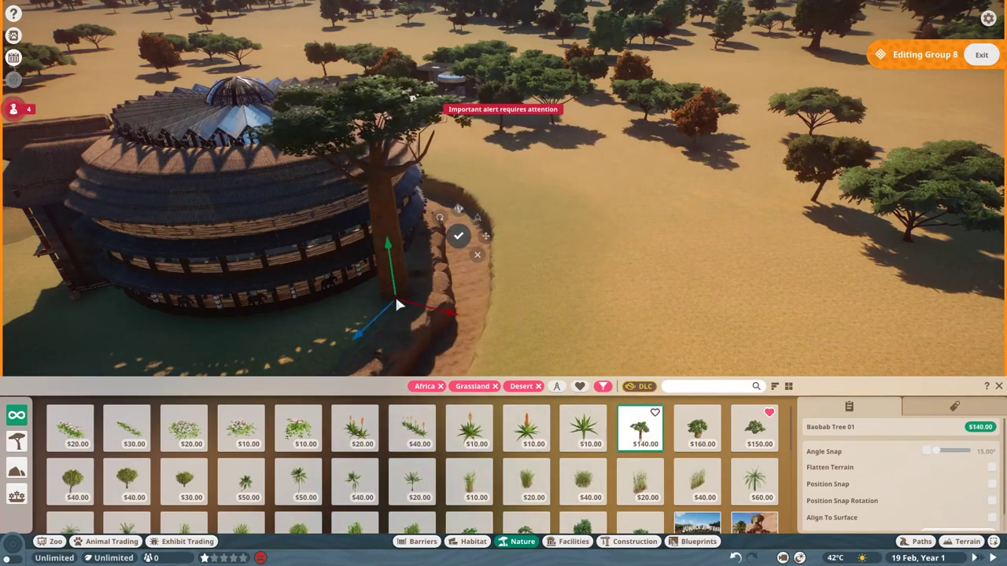
key(Escape)
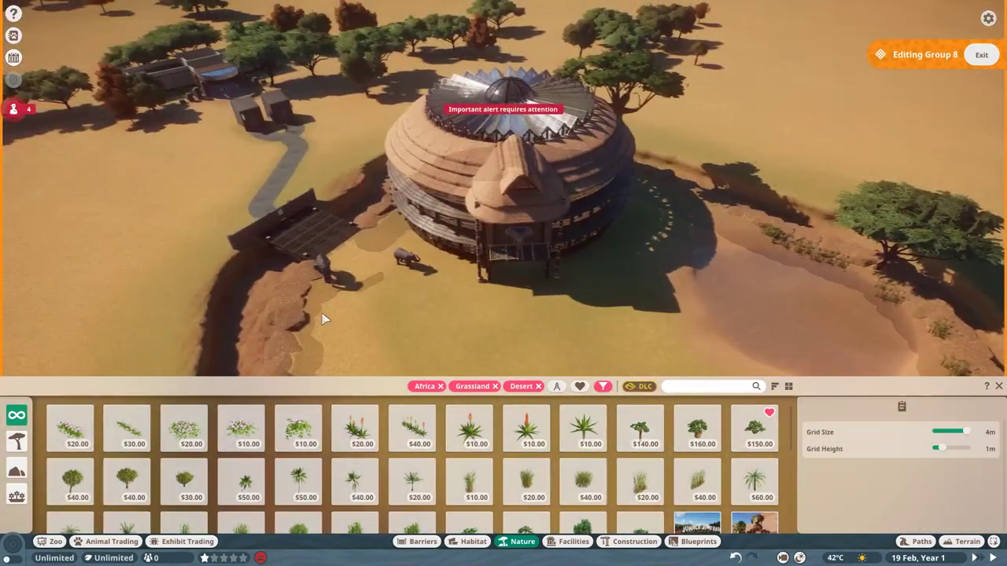
click(753, 429)
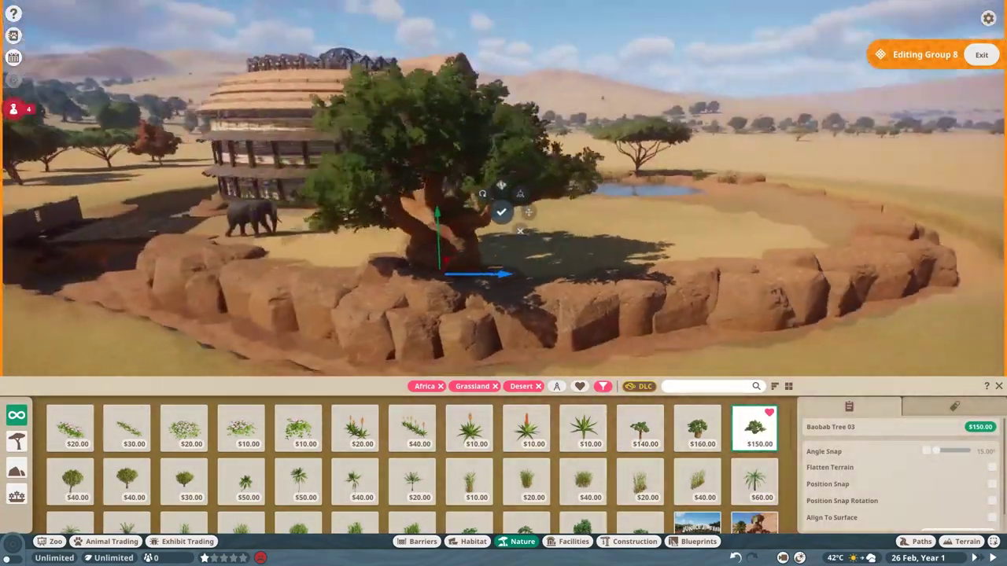
- Place the waterfall metal frame enrichment beside the pond
click(474, 541)
click(603, 387)
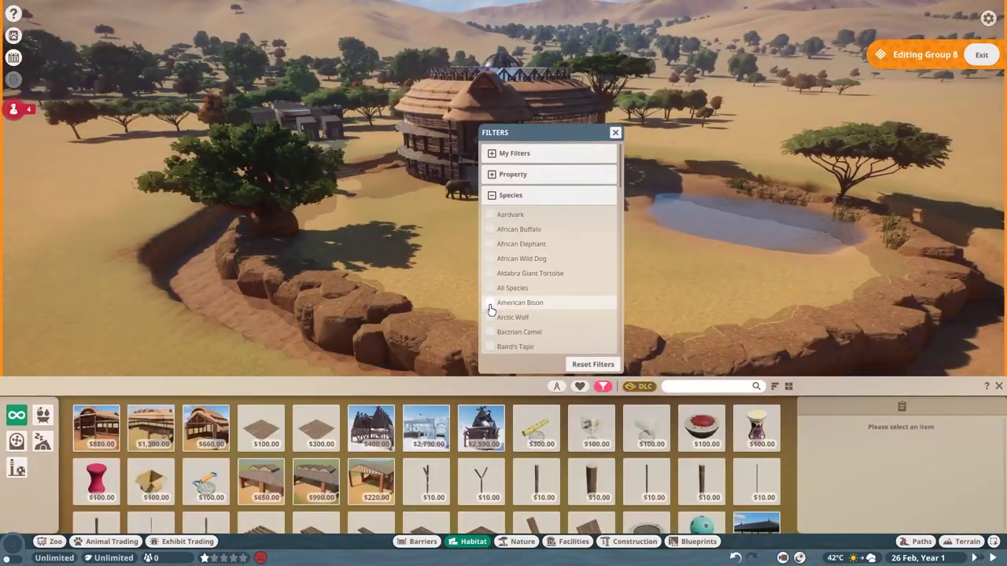
click(615, 134)
click(17, 468)
click(244, 479)
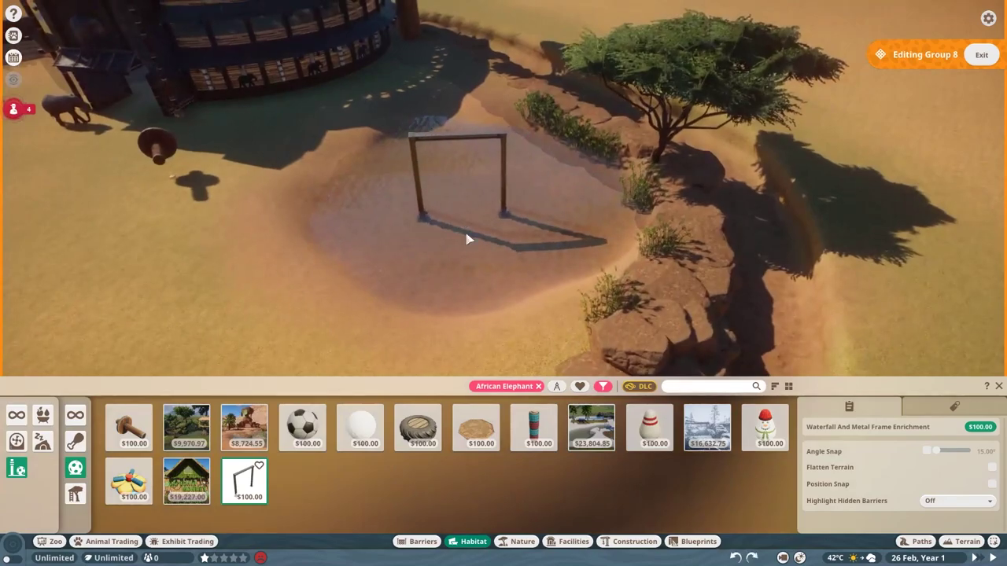
click(467, 236)
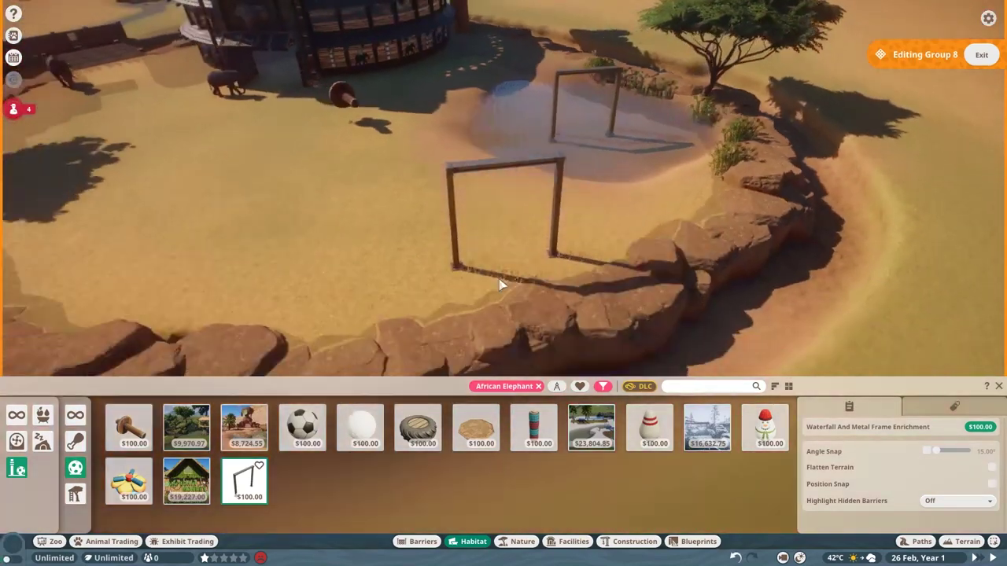
- Add a Rubbing Pillar by the rock wall, a Mud Bath and a Tree Scatter Feeder
click(417, 428)
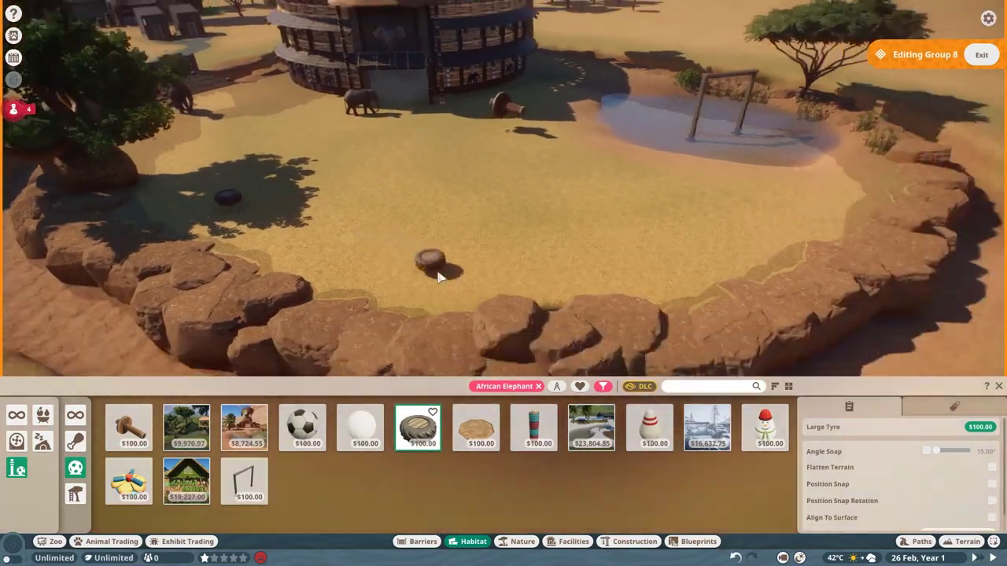
click(535, 427)
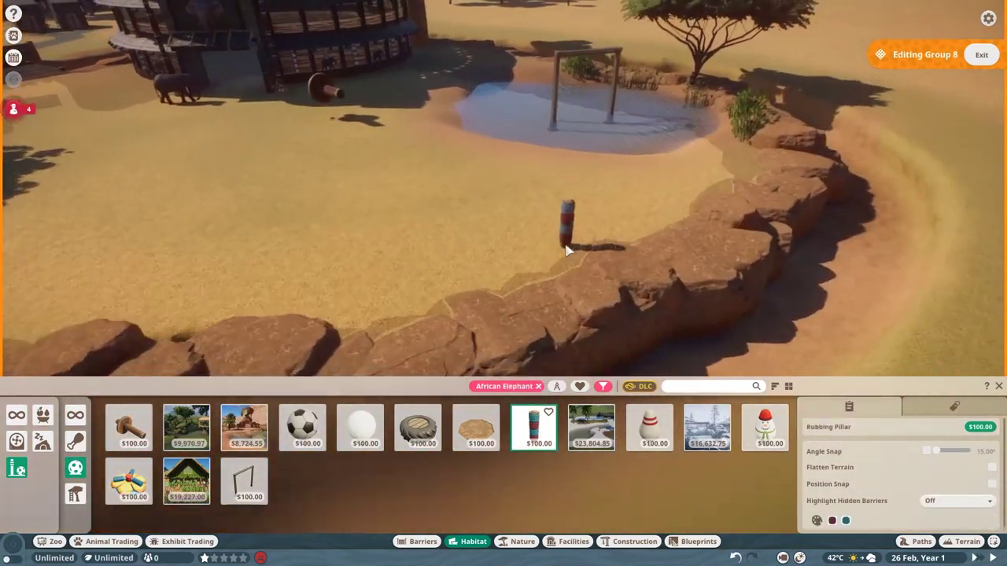
click(515, 243)
click(881, 272)
click(570, 254)
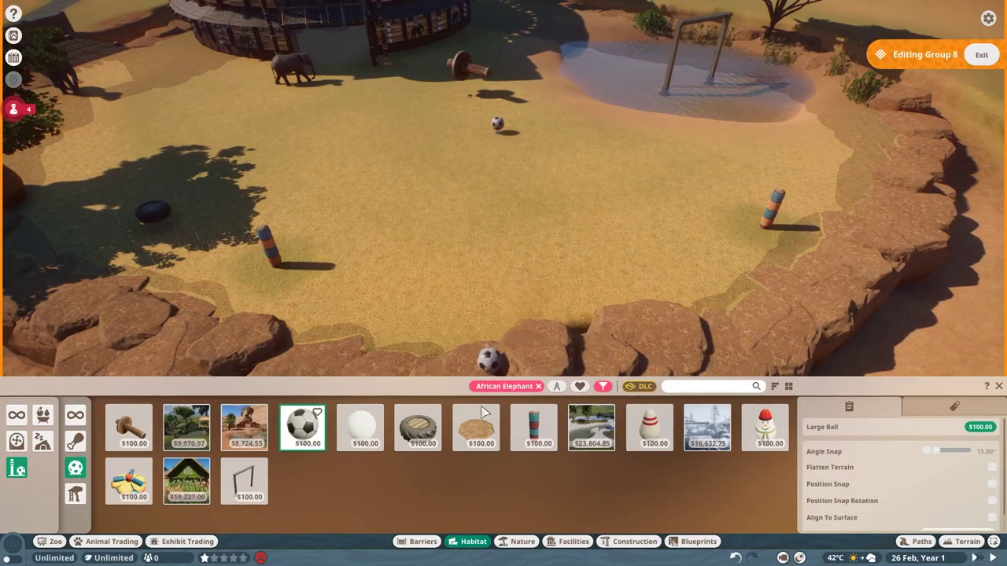
click(473, 432)
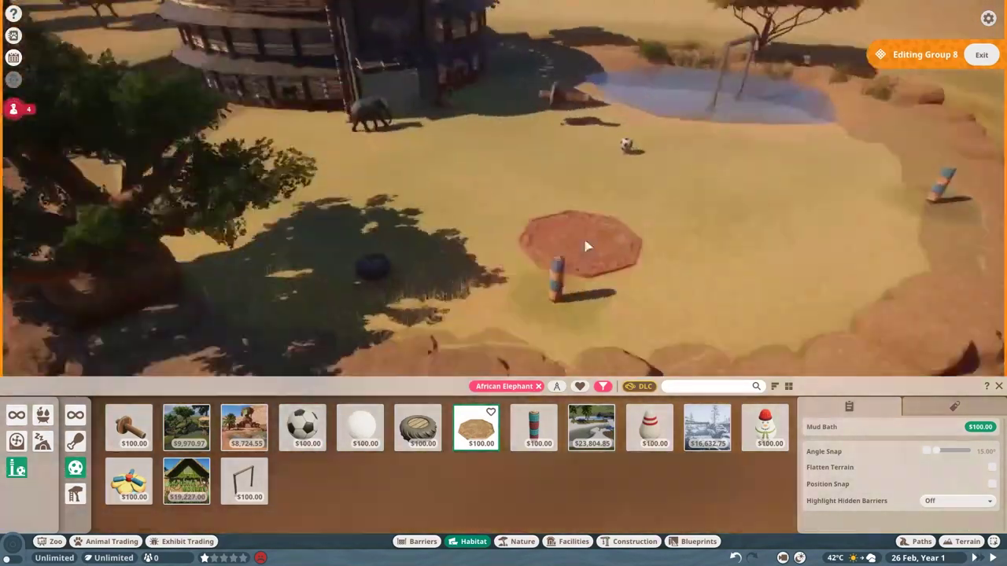
click(75, 441)
click(534, 427)
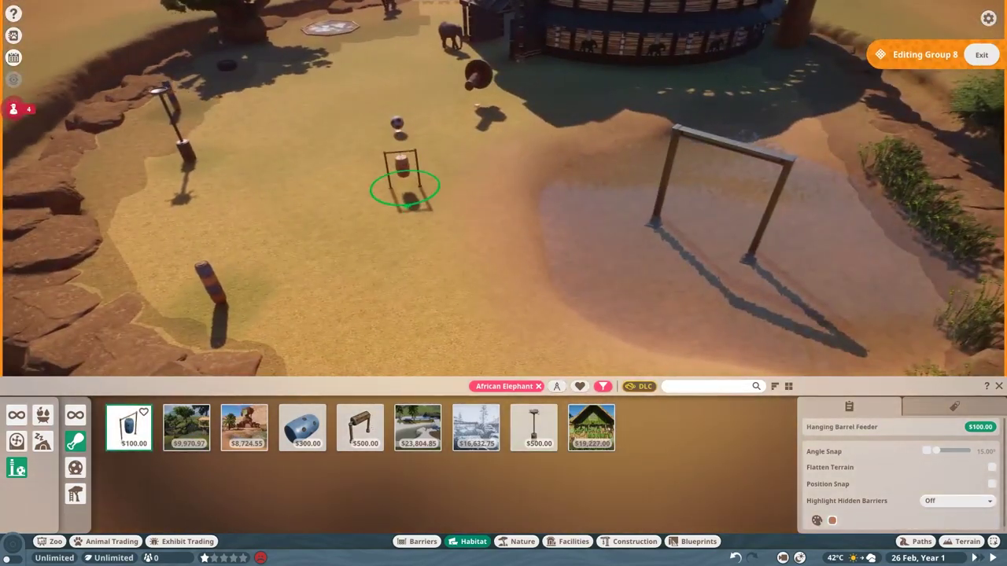
- Lay Habitat Bedding Extra Large across the elephant shelter floor and reposition the pieces
right_click(469, 256)
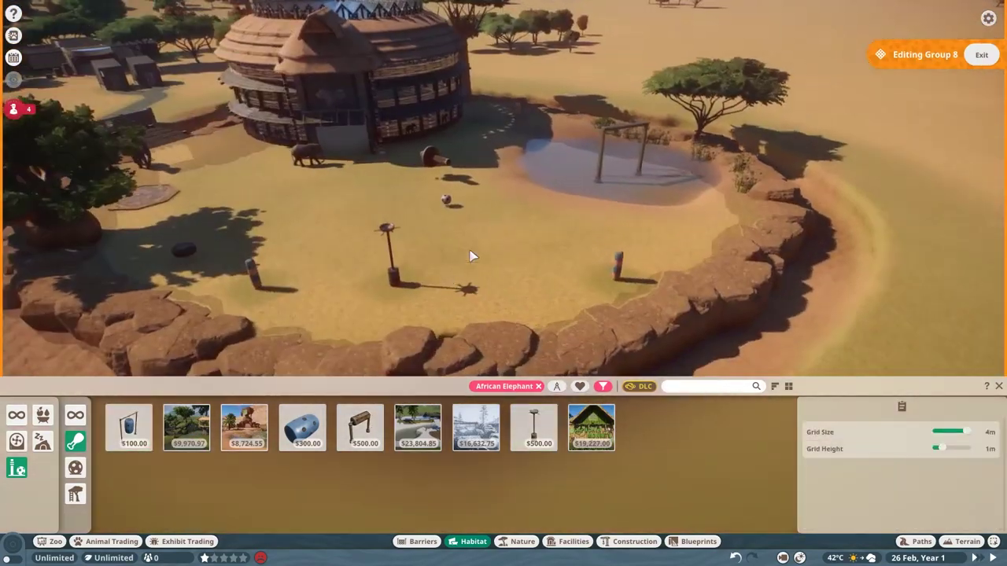
click(42, 442)
click(418, 427)
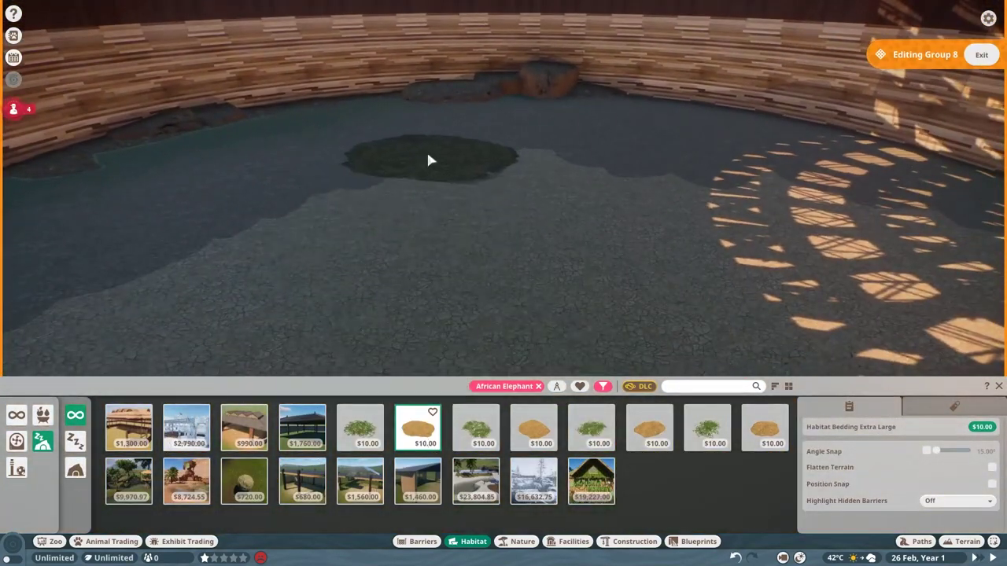
click(409, 289)
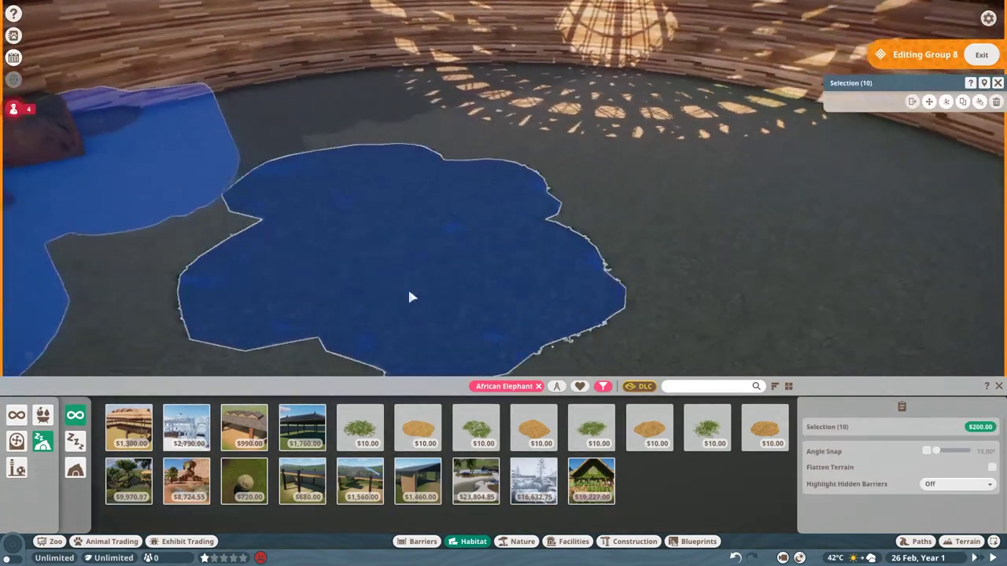
key(m)
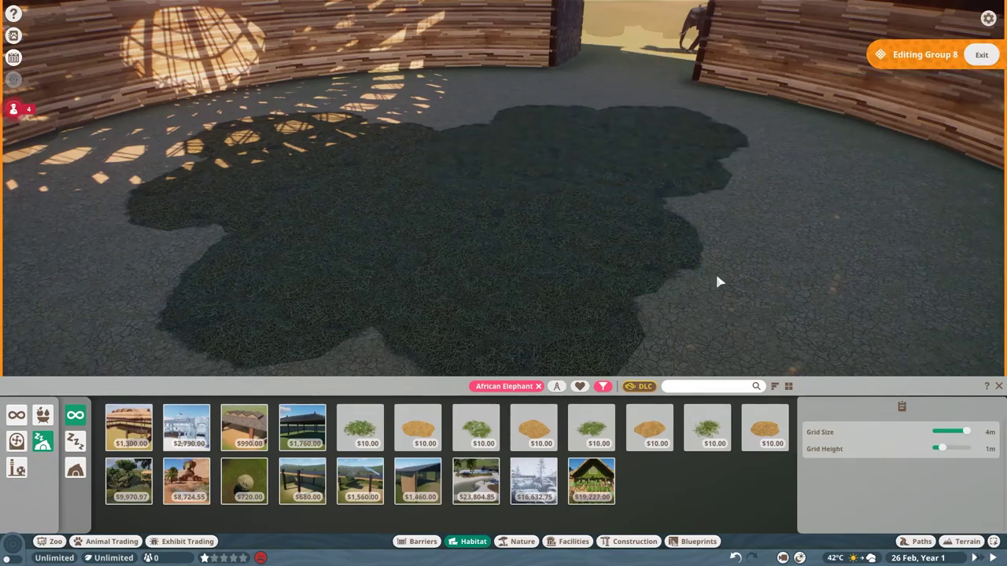
scroll(717, 282, down, 10)
- Plant Baobab Tree 01 beside the elephant house
key(Escape)
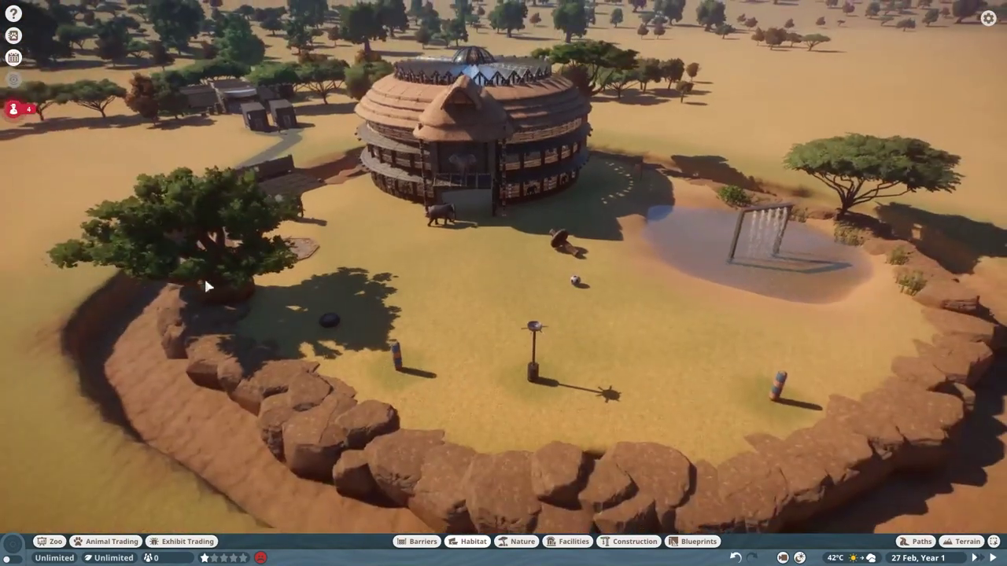
click(204, 276)
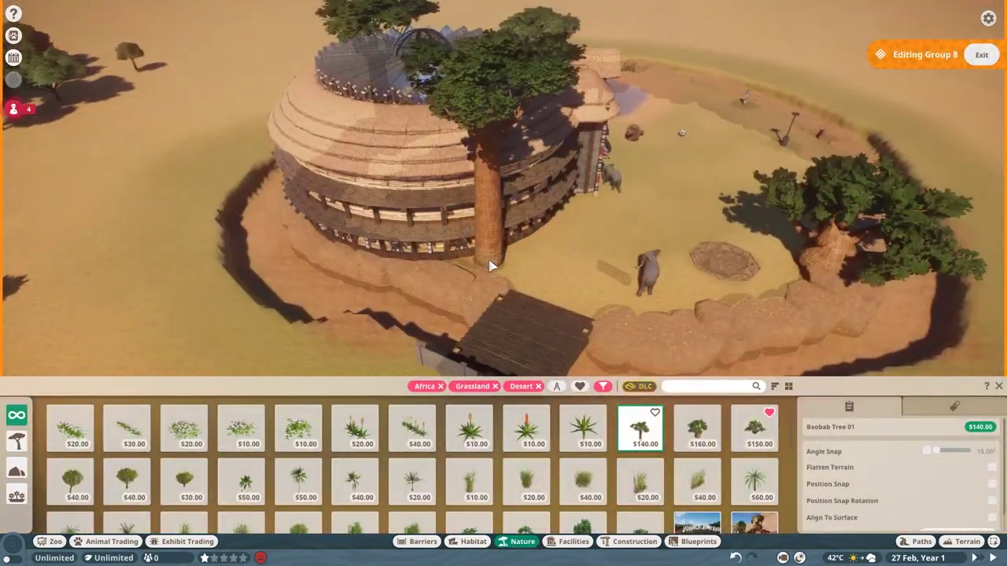
click(490, 266)
scroll(488, 275, up, 5)
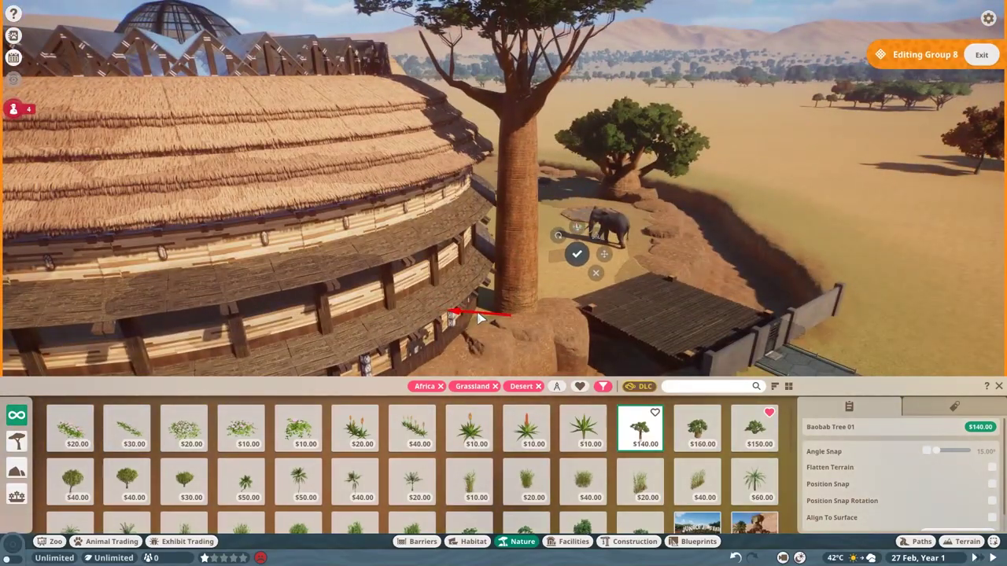
key(e)
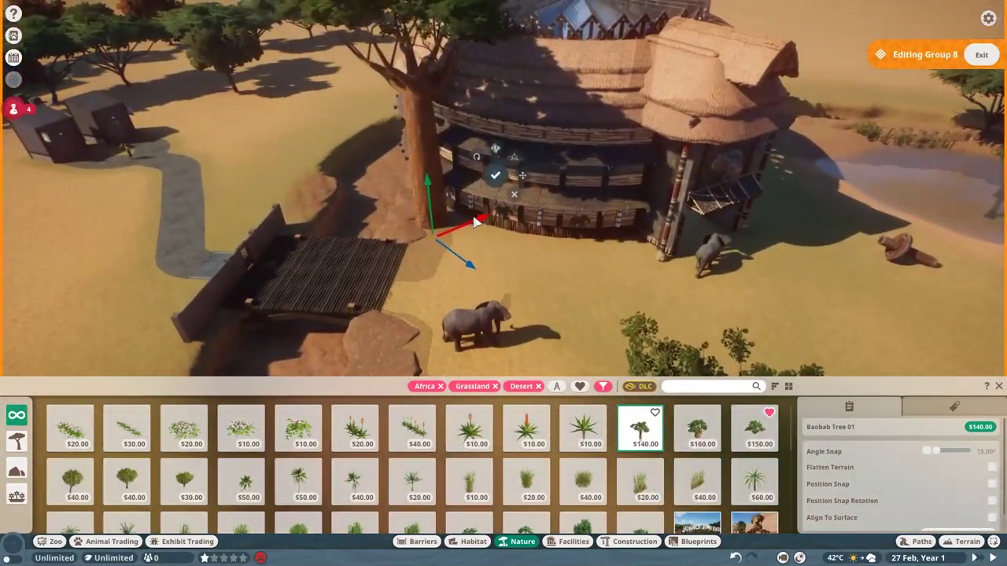
scroll(475, 222, down, 5)
scroll(503, 236, up, 5)
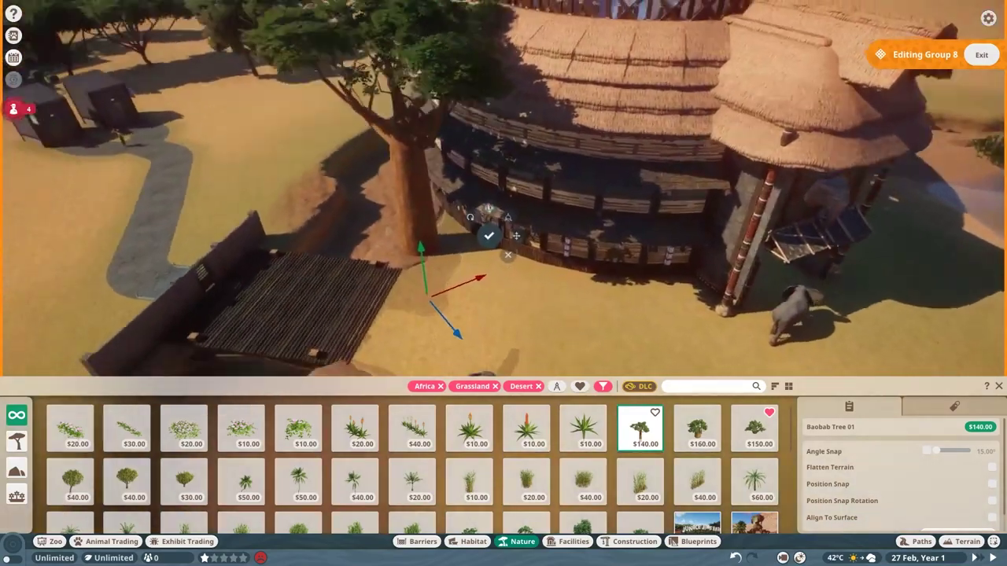
scroll(512, 251, down, 5)
- Plant Umbrella Thorn Acacia Tree 01 near the mud bath, then close the catalog
key(Escape)
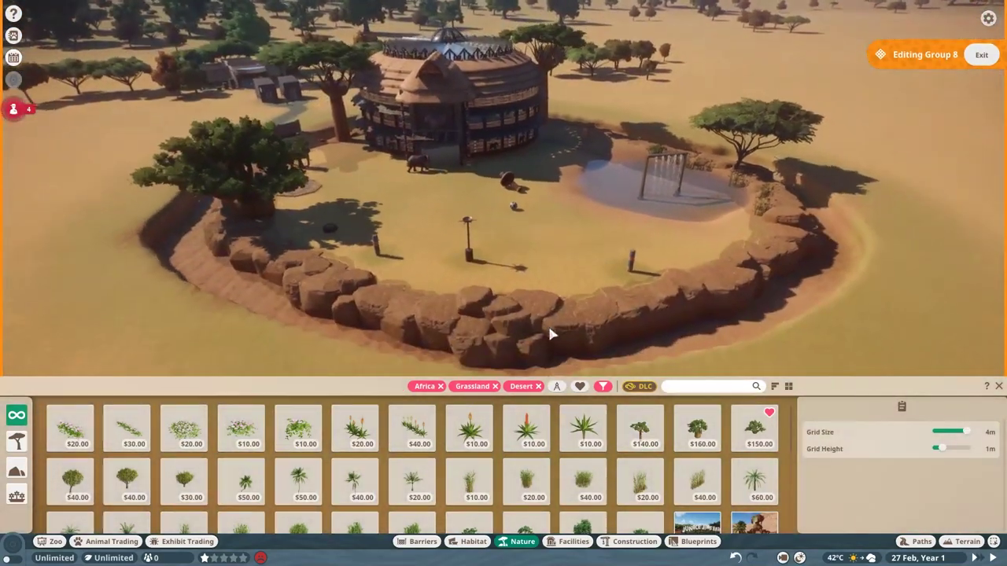
scroll(573, 469, down, 1)
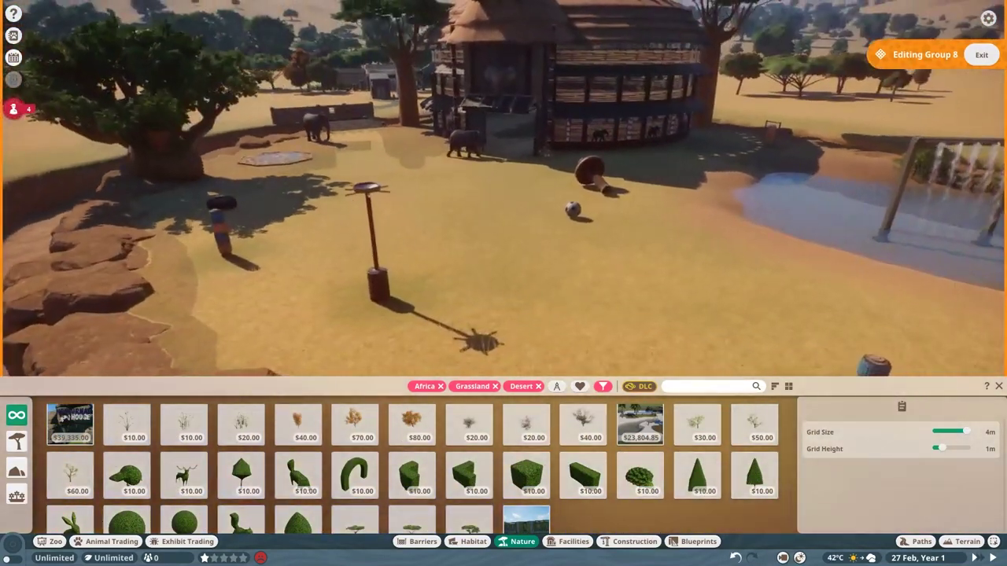
scroll(382, 453, up, 1)
click(355, 431)
scroll(355, 472, down, 2)
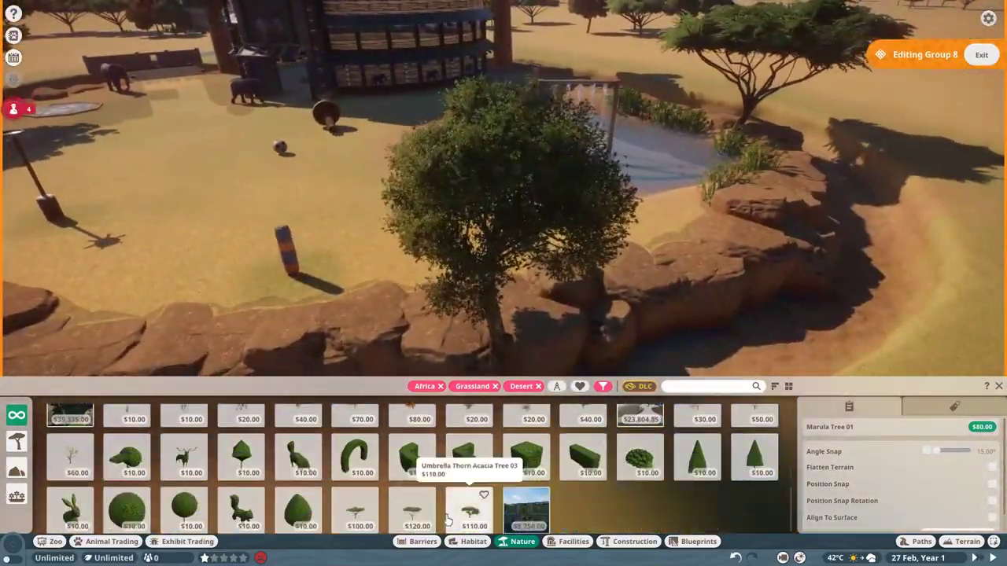
click(355, 507)
key(w)
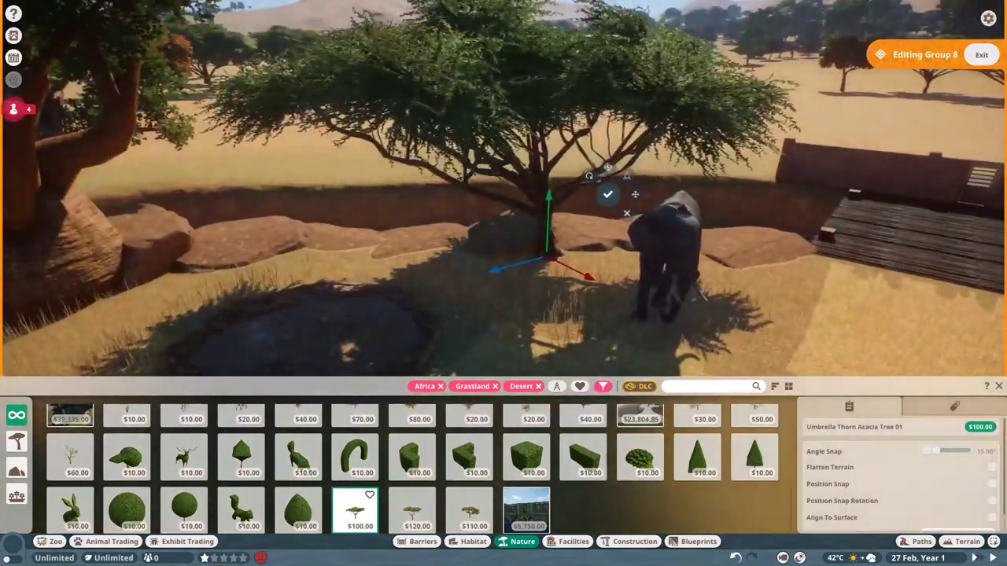
key(Escape)
key(Escape)
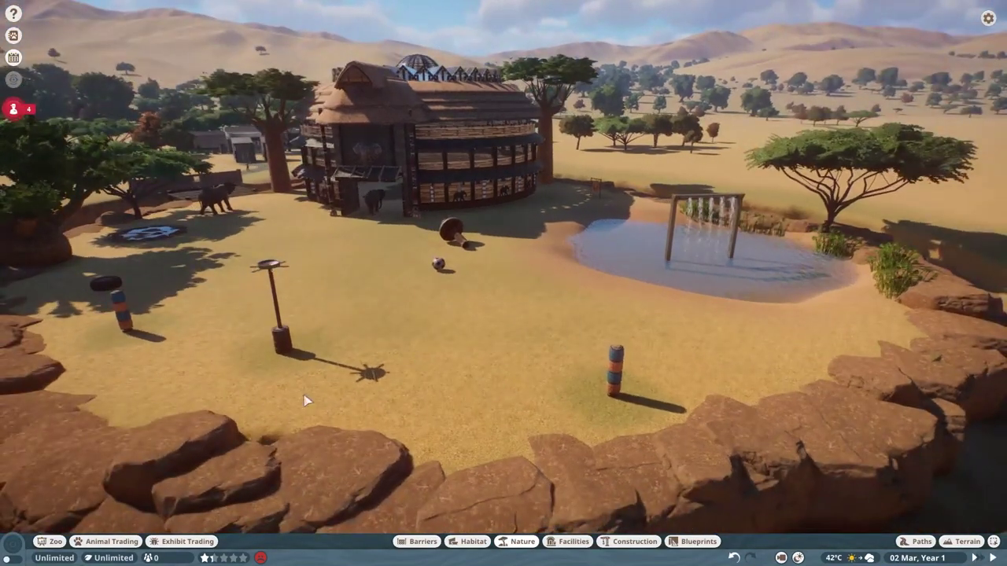
- Plant Elephant Grass Stand 2m and 1m clumps around the baobab base and shelter entrance post
click(593, 324)
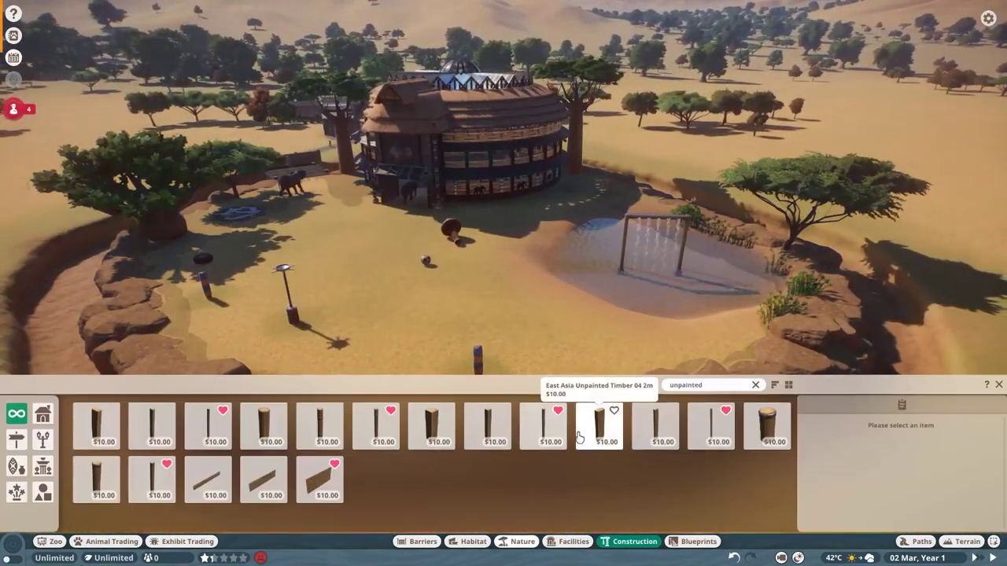
key(s)
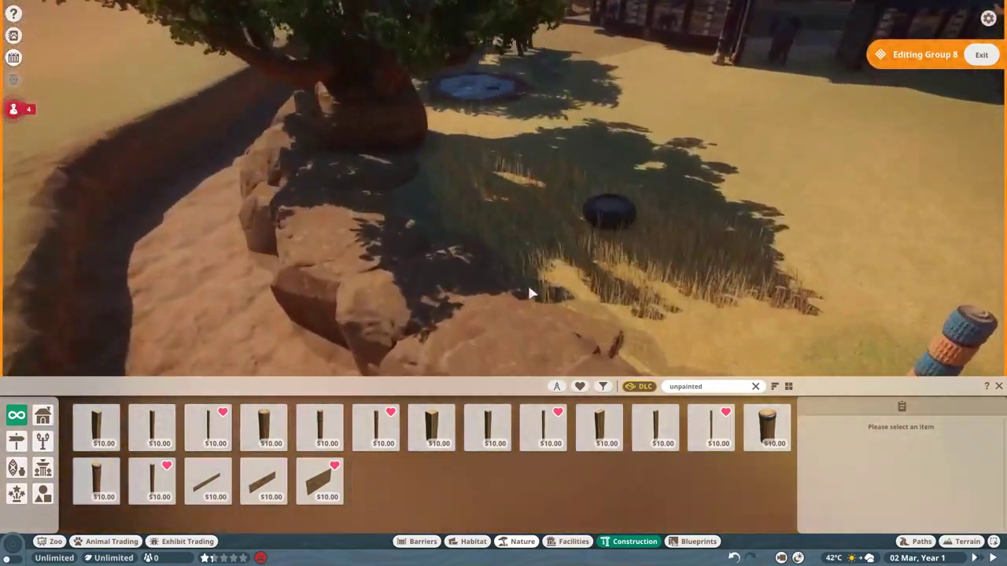
click(522, 541)
click(241, 499)
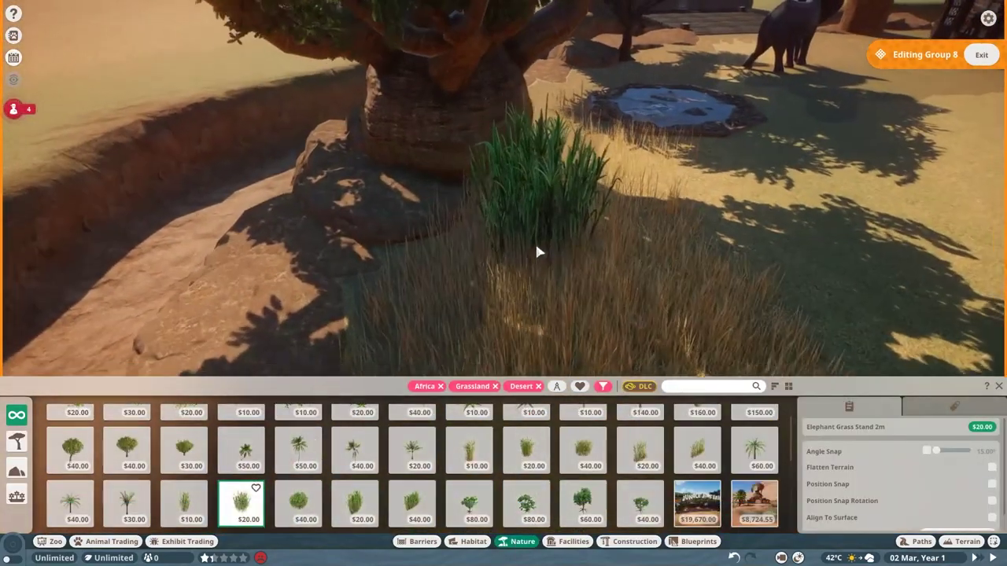
key(s)
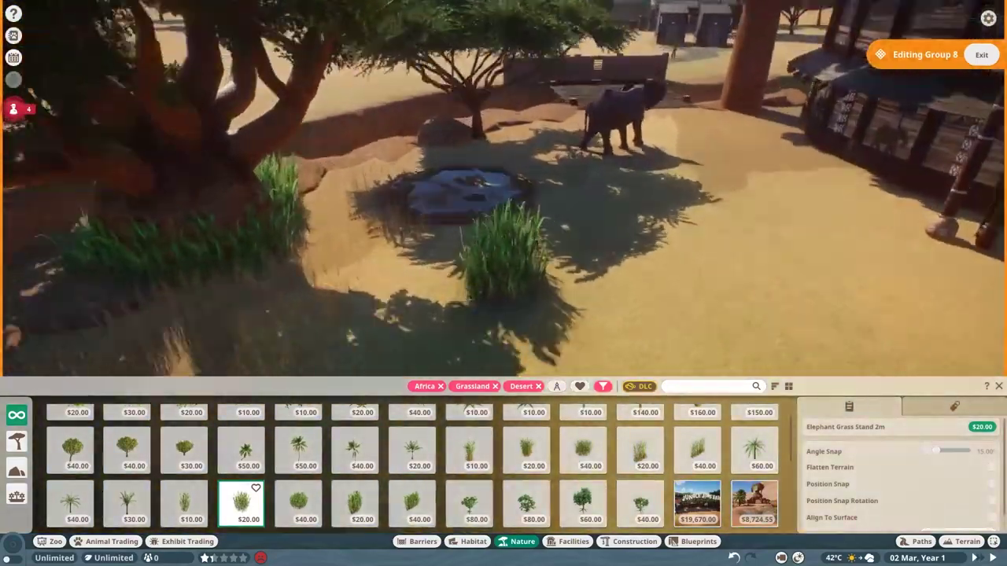
click(184, 499)
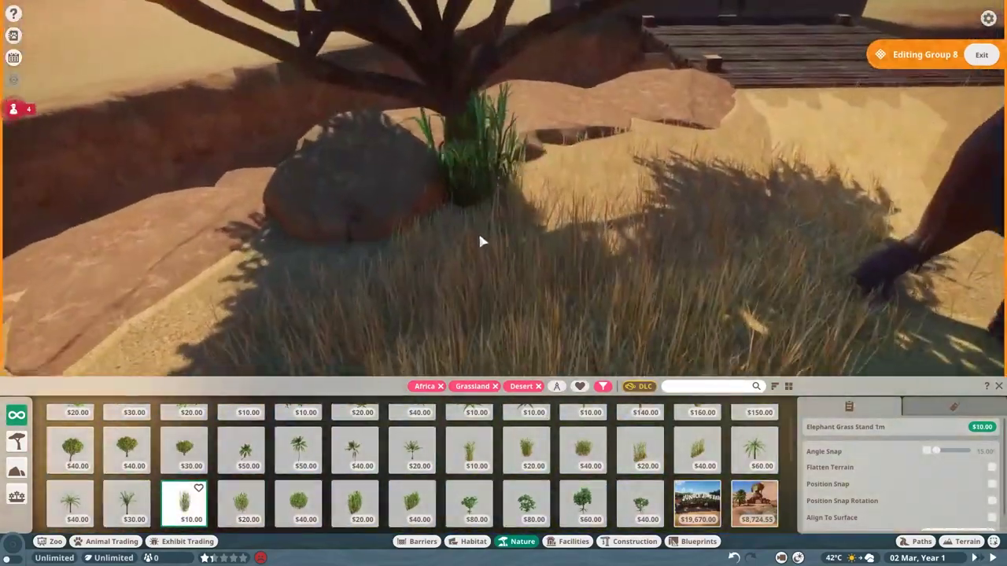
key(w)
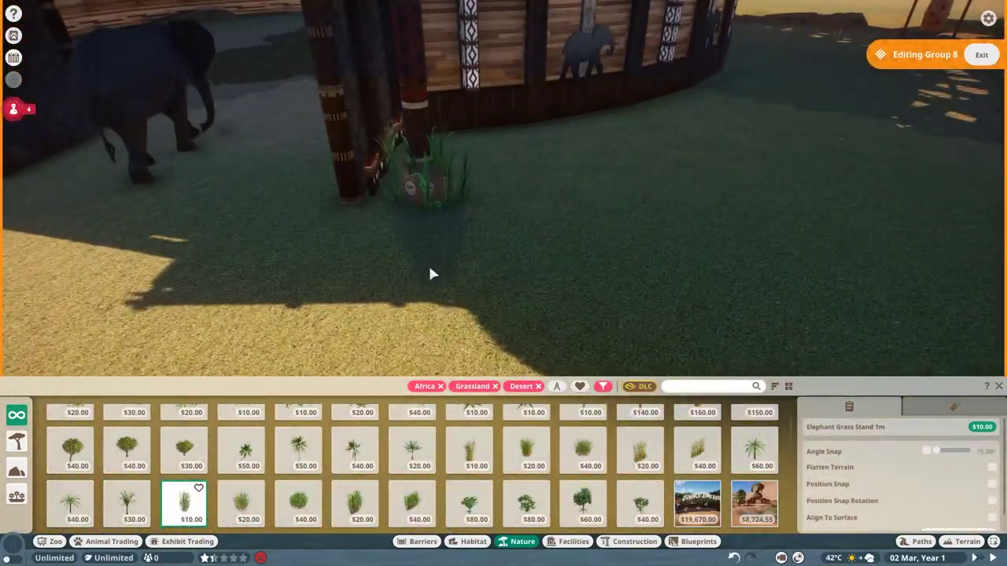
key(s)
key(Escape)
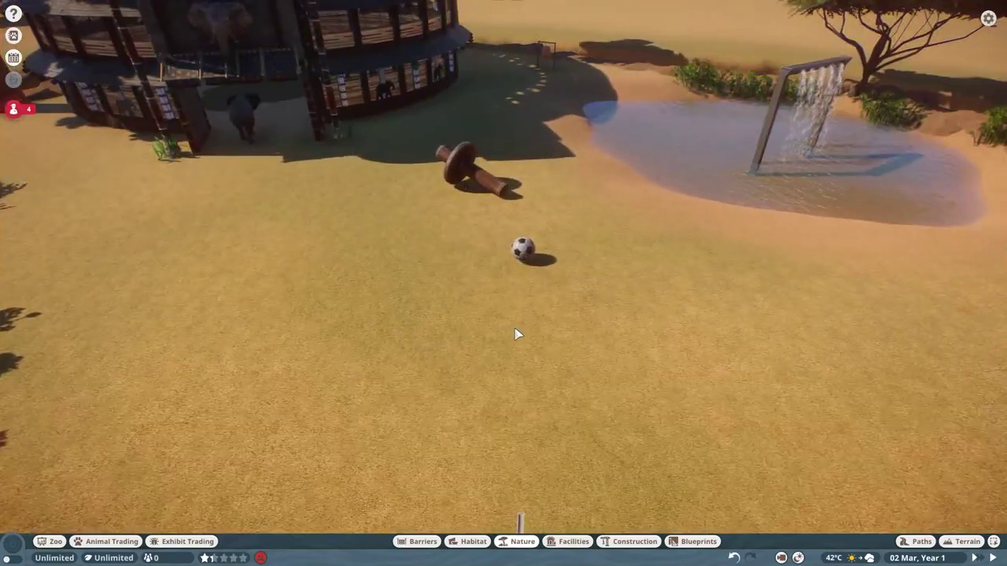